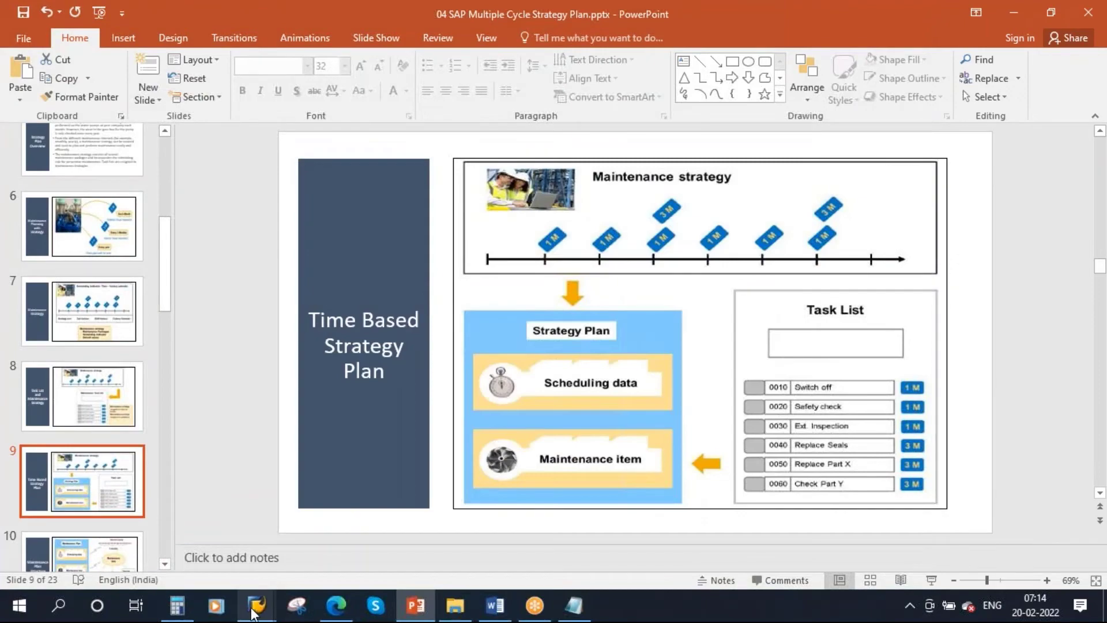
# Switch to SAP and leave the equipment task list display to return to the SAP Easy Access start screen
pyautogui.click(372, 530)
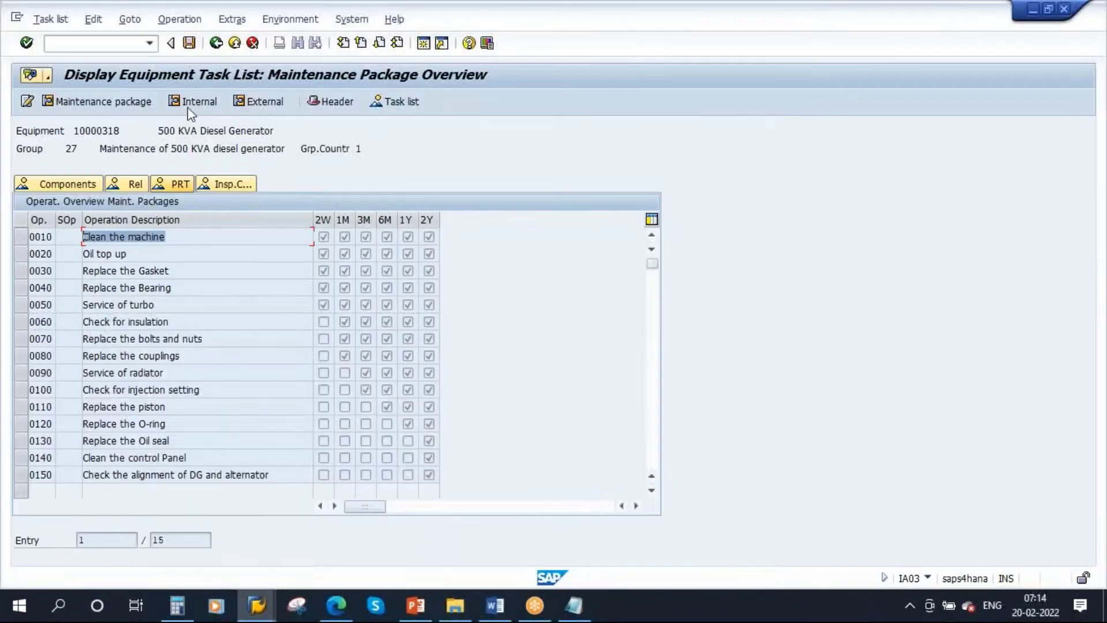
pyautogui.click(216, 43)
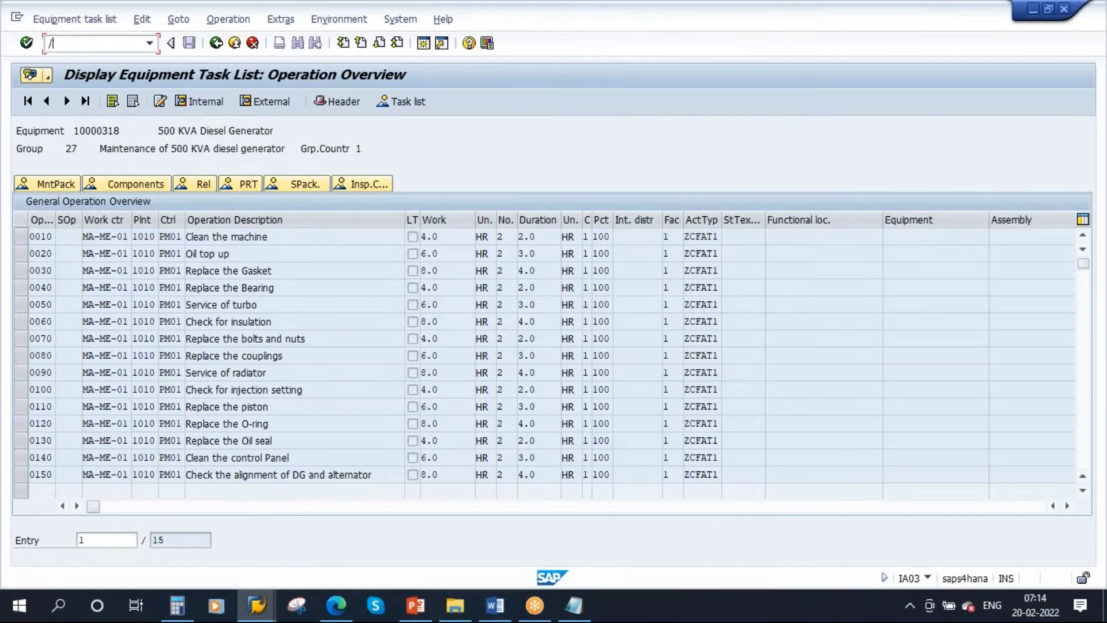
pyautogui.write('/N')
pyautogui.press('Return')
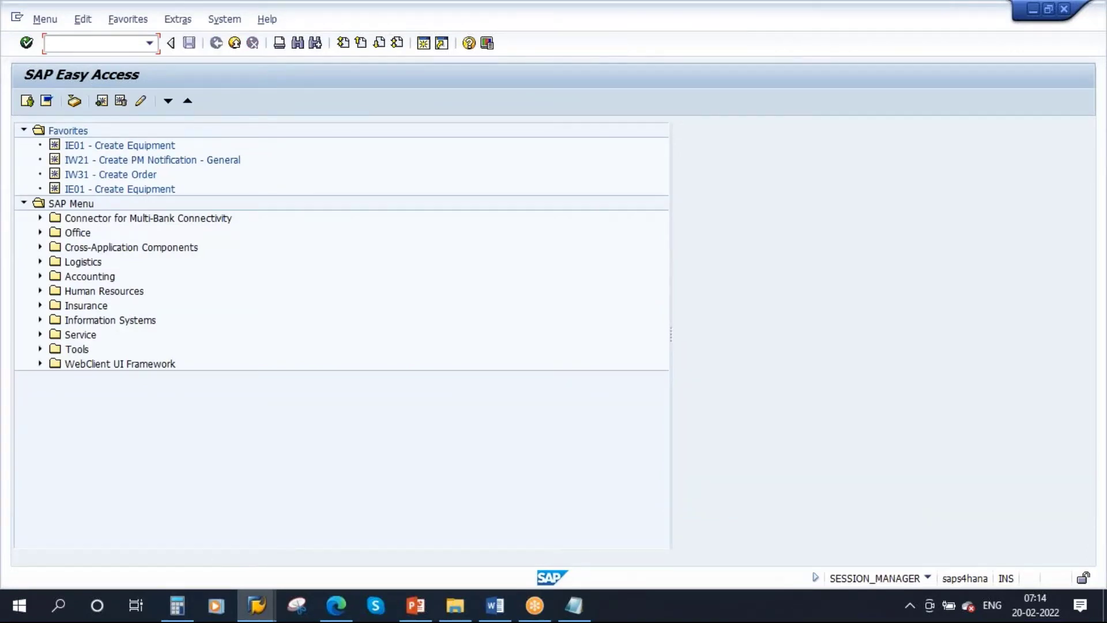
# Expand Logistics, Plant Maintenance, Preventive Maintenance and Maintenance Planning down to the maintenance plan creation entries, and select IP42 - Strategy Plan
pyautogui.click(40, 261)
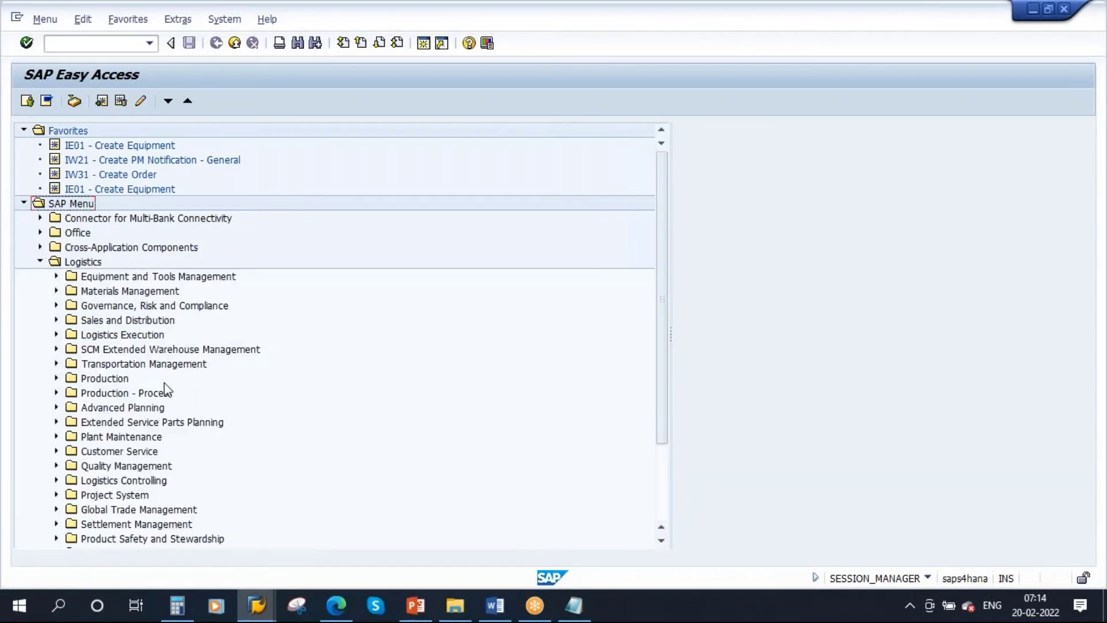
pyautogui.scroll(-3, 288, 455)
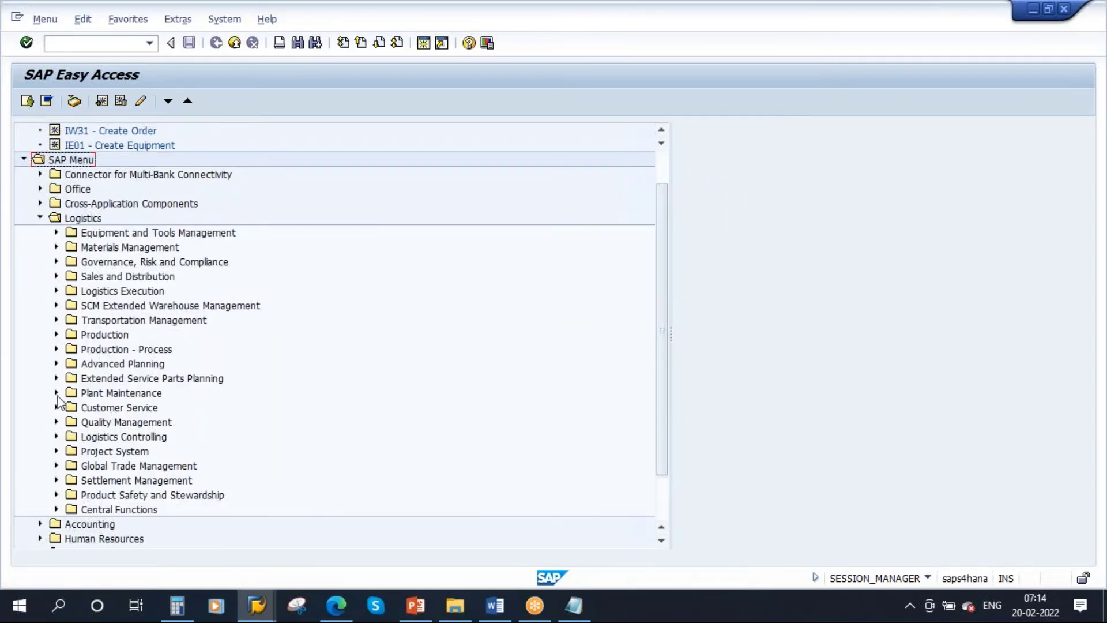
pyautogui.click(57, 394)
pyautogui.scroll(-3, 162, 413)
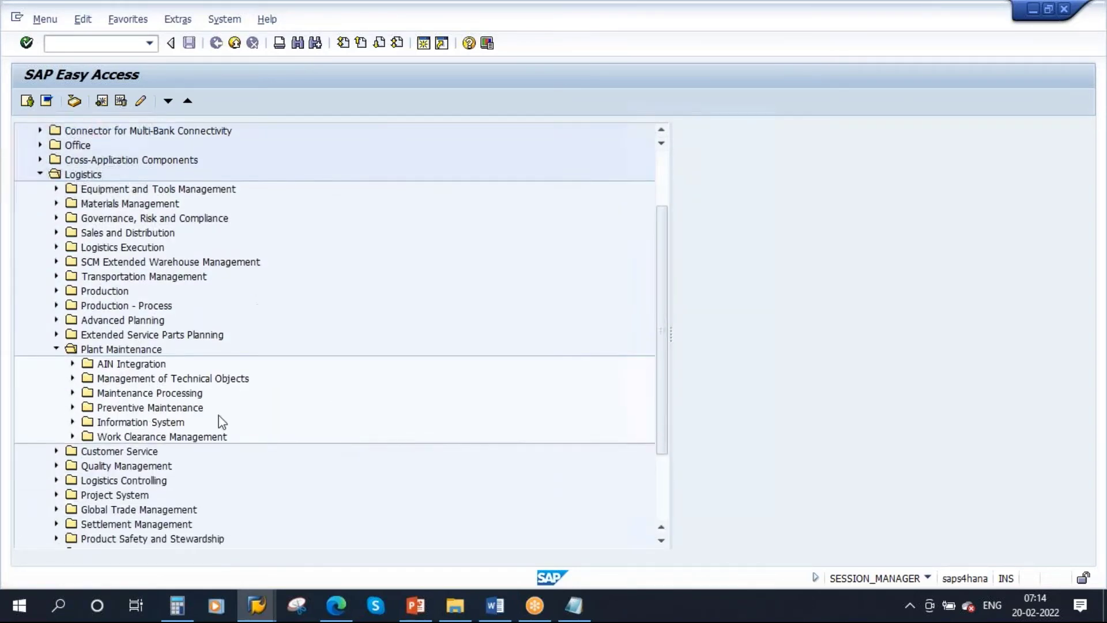
pyautogui.click(74, 407)
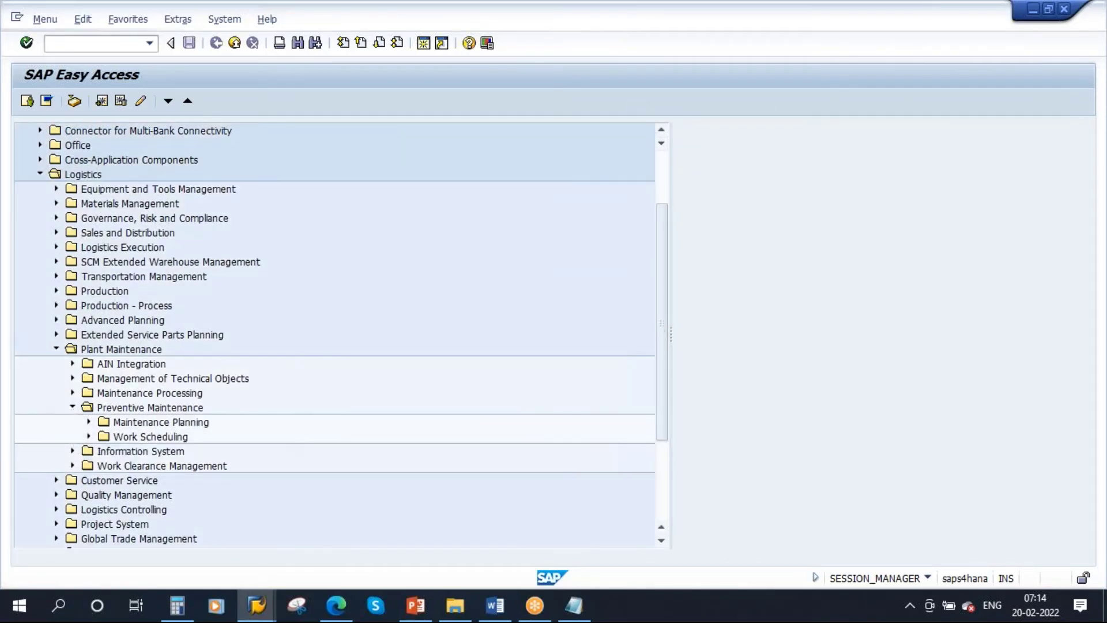
pyautogui.click(89, 422)
pyautogui.click(163, 437)
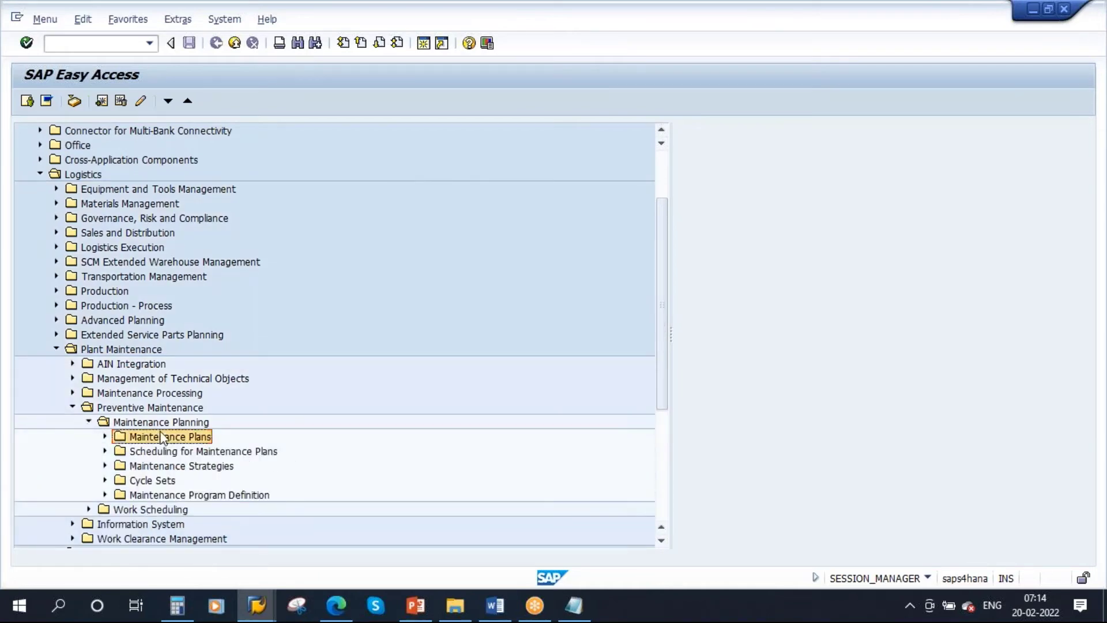
pyautogui.click(105, 437)
pyautogui.click(121, 422)
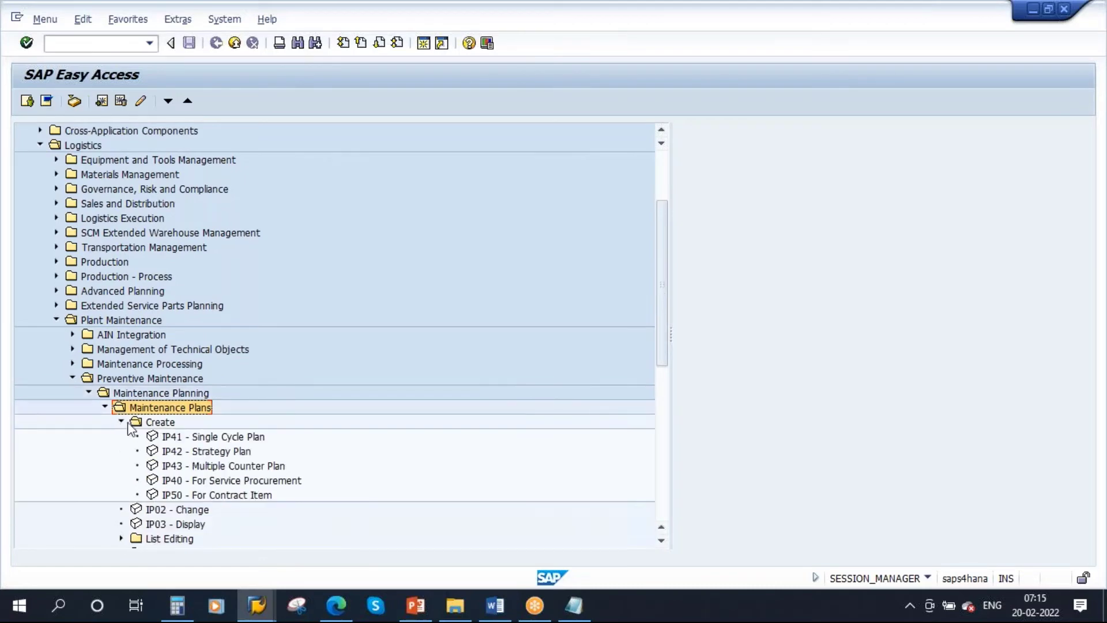
pyautogui.click(213, 453)
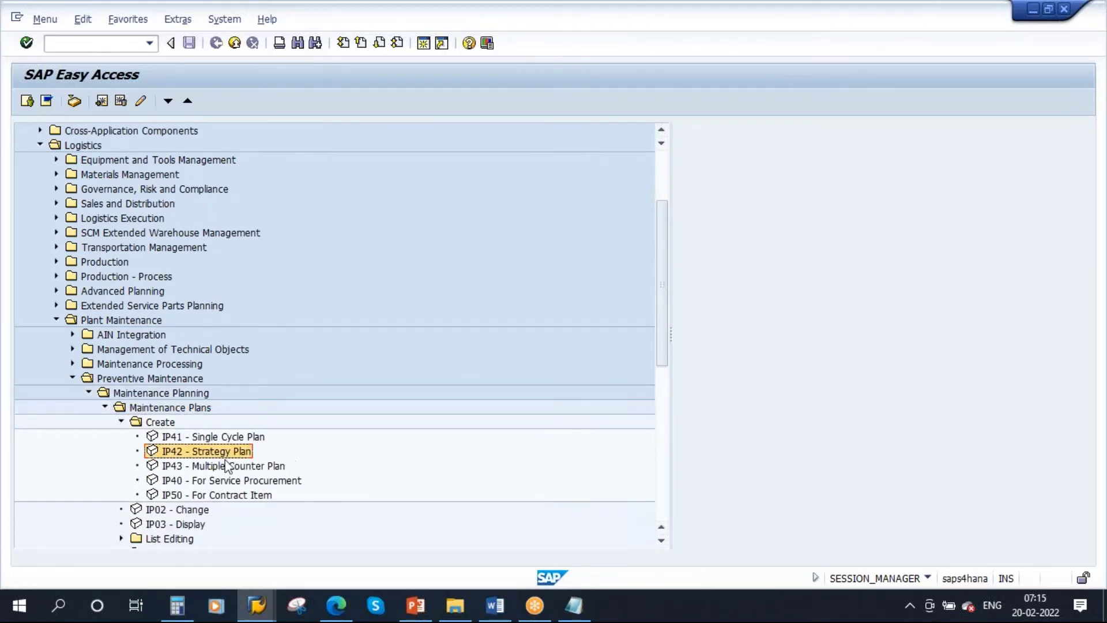
pyautogui.doubleClick(211, 455)
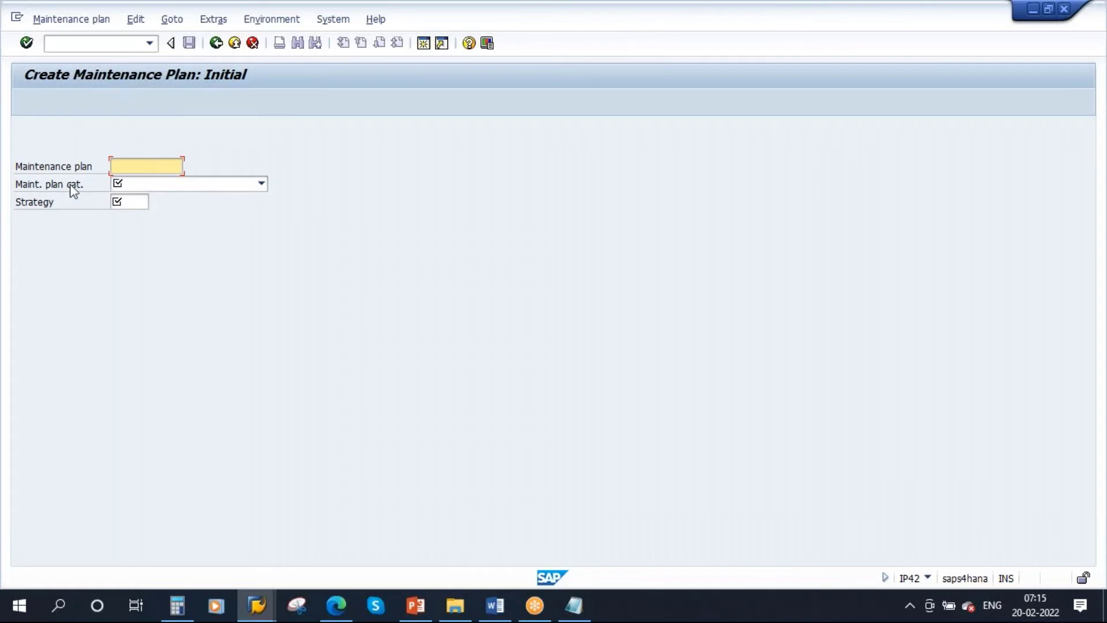
pyautogui.click(173, 187)
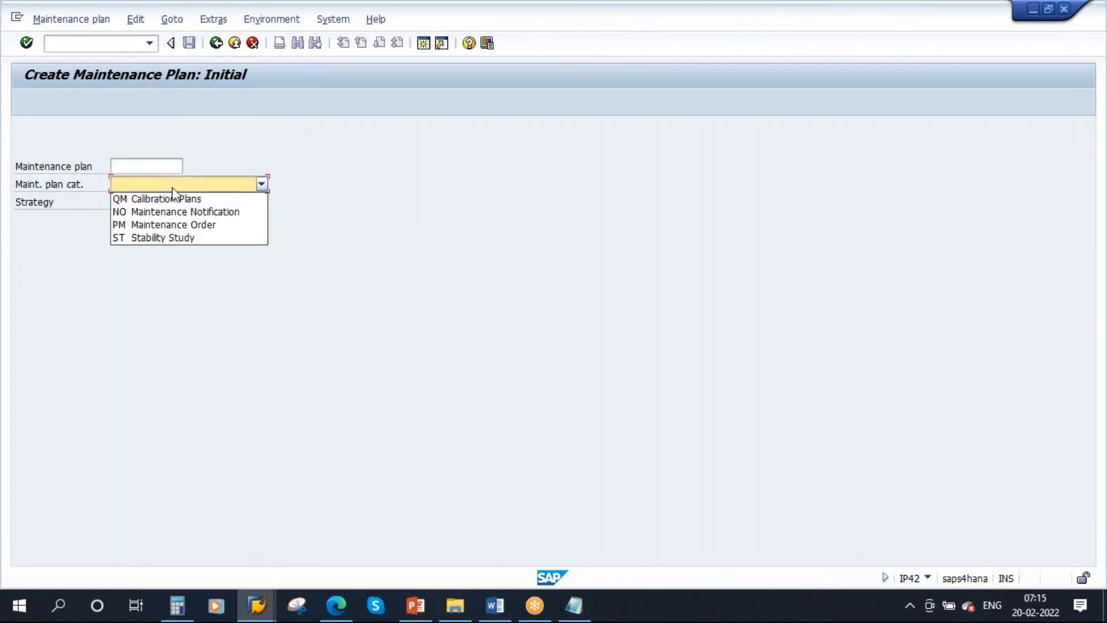
pyautogui.click(176, 225)
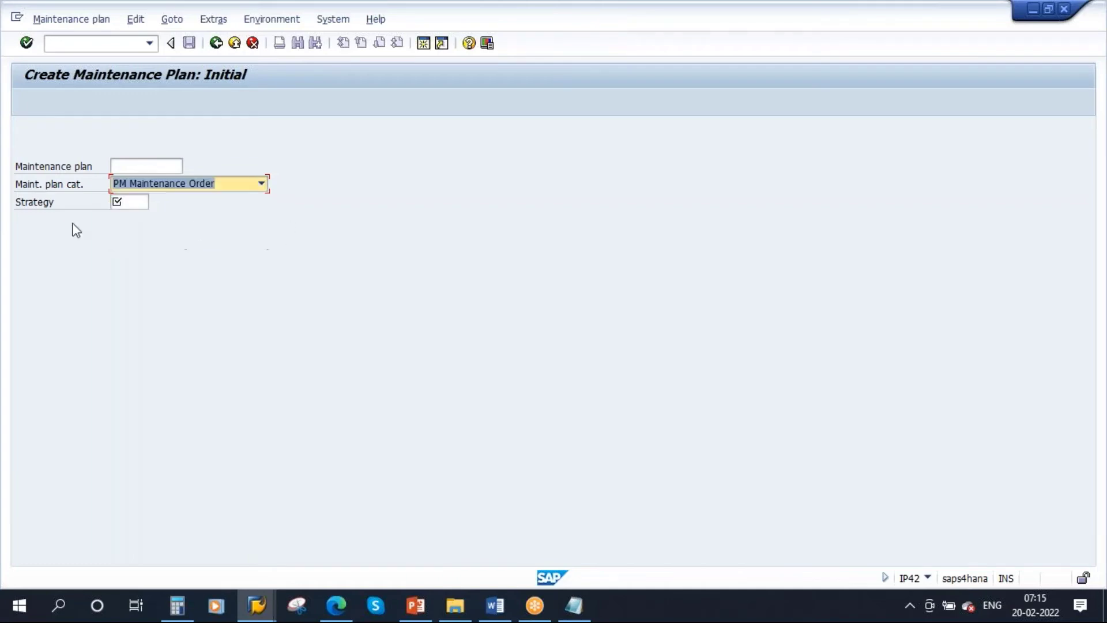
pyautogui.click(122, 202)
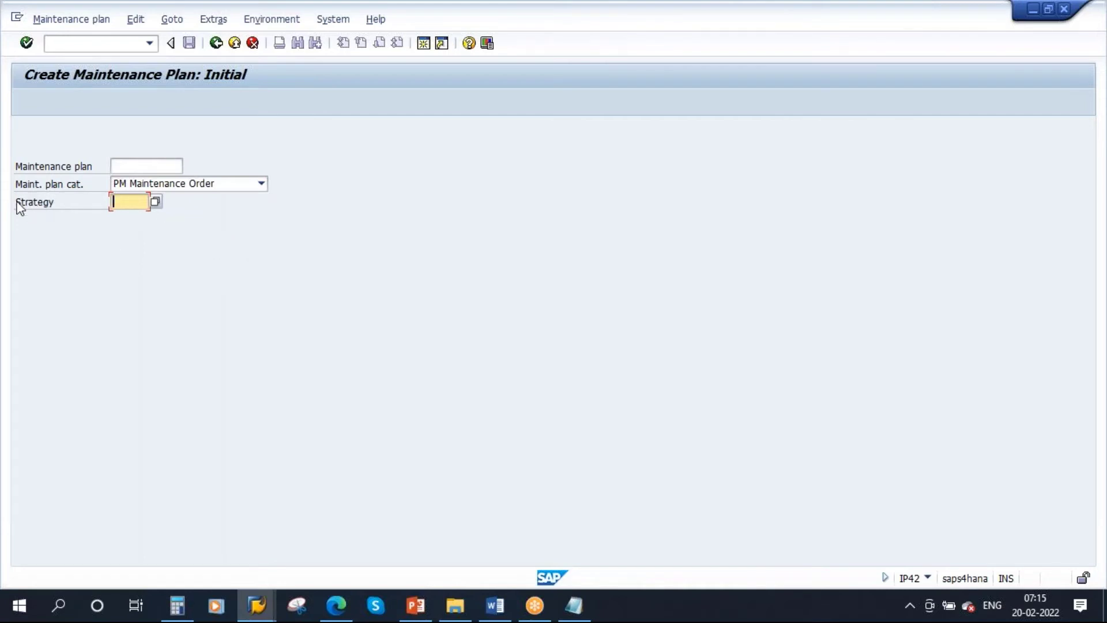
pyautogui.click(216, 44)
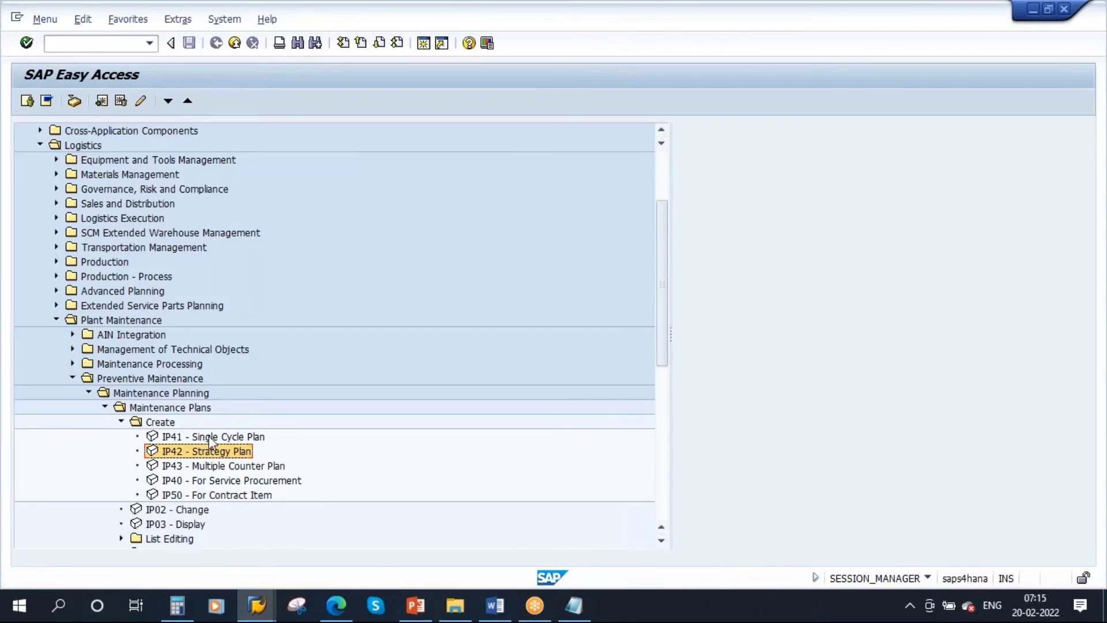
pyautogui.doubleClick(212, 437)
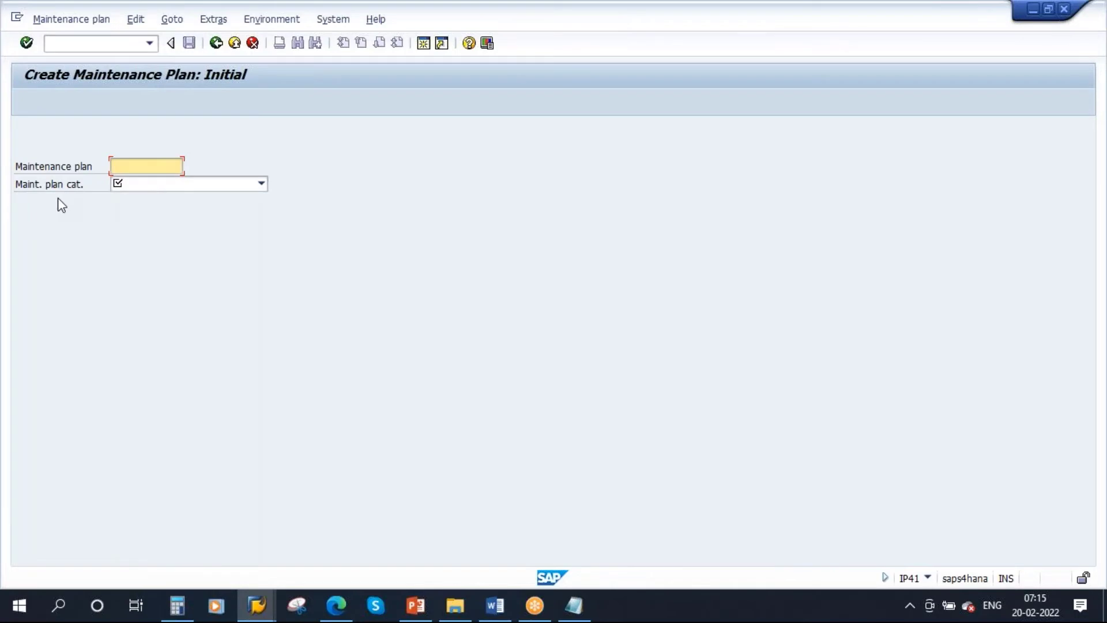
pyautogui.click(216, 44)
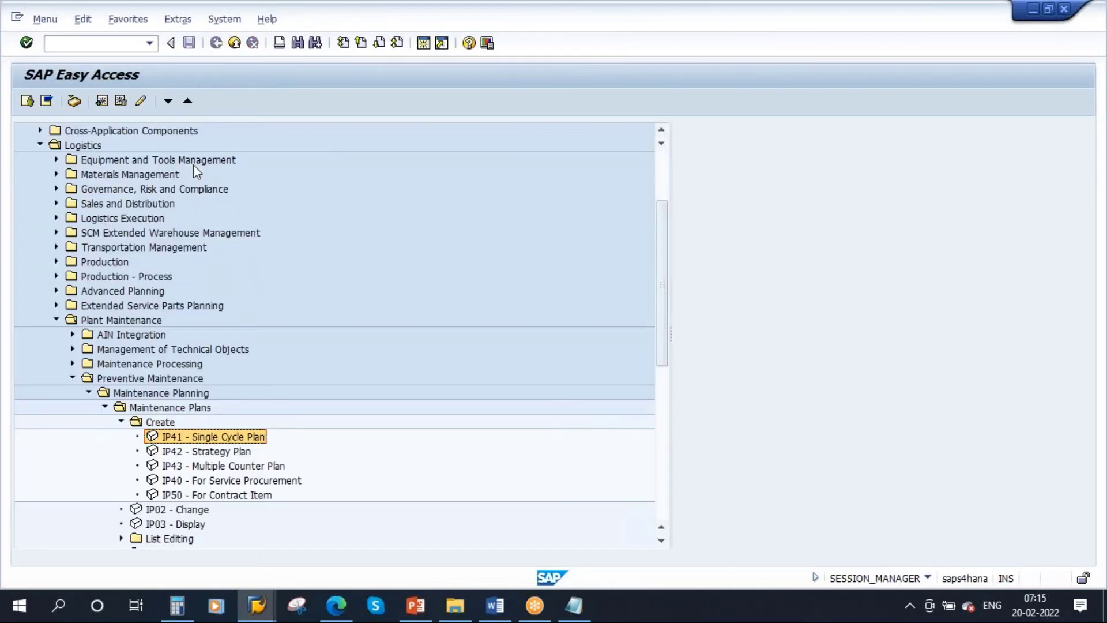
# Start creating an IP42 strategy plan with plan category PM Maintenance Order and strategy MAUT-T
pyautogui.doubleClick(203, 452)
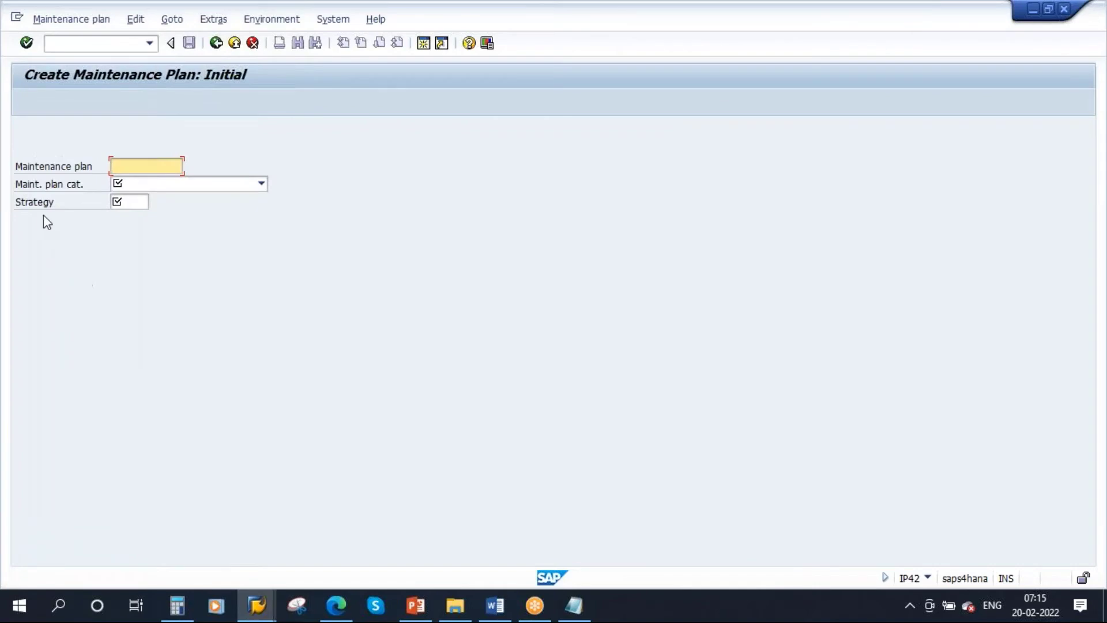
pyautogui.click(261, 183)
pyautogui.click(254, 223)
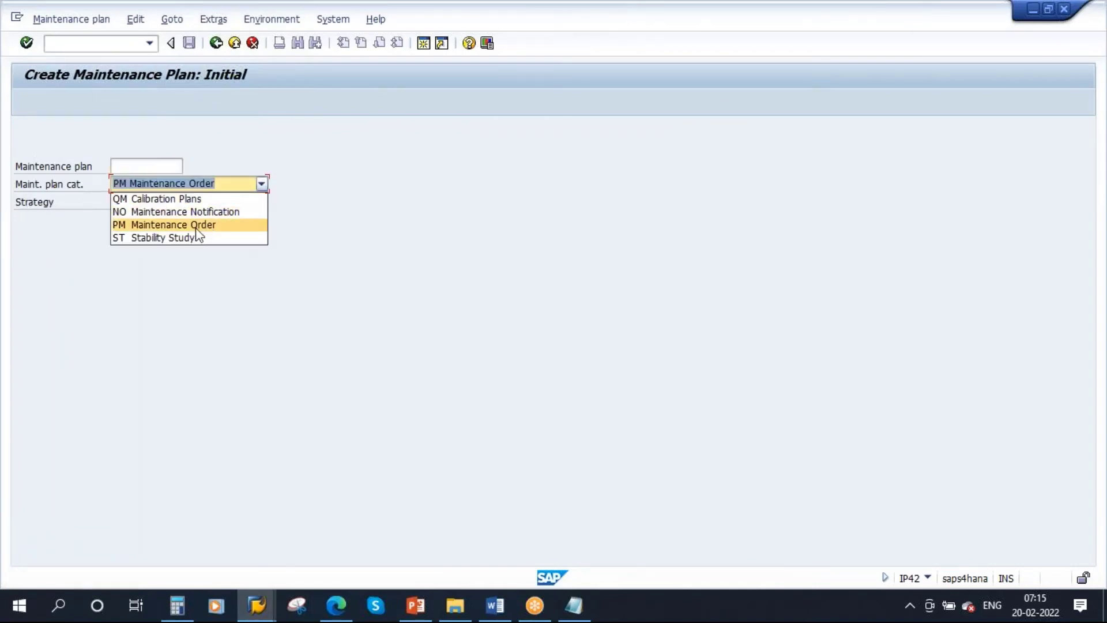
pyautogui.click(131, 202)
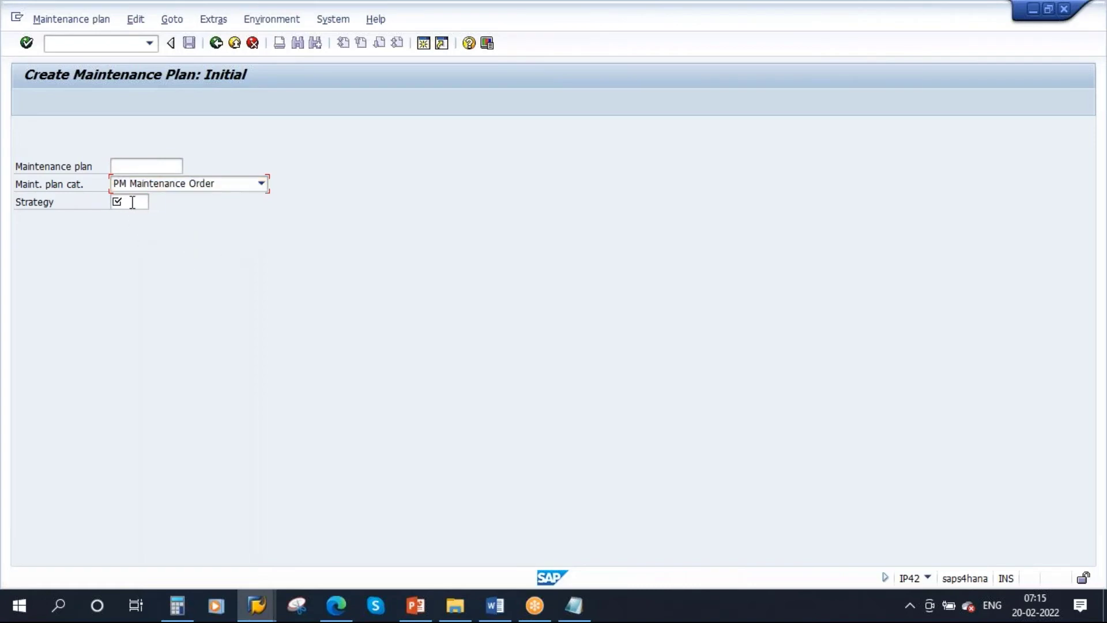
pyautogui.click(155, 202)
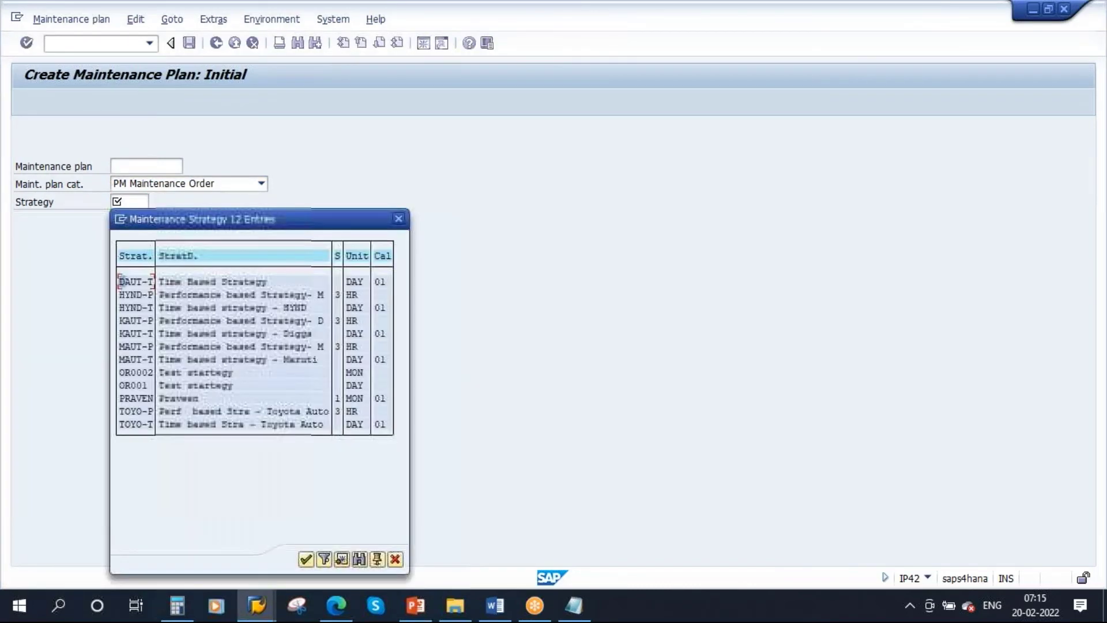
pyautogui.doubleClick(146, 360)
pyautogui.press('Return')
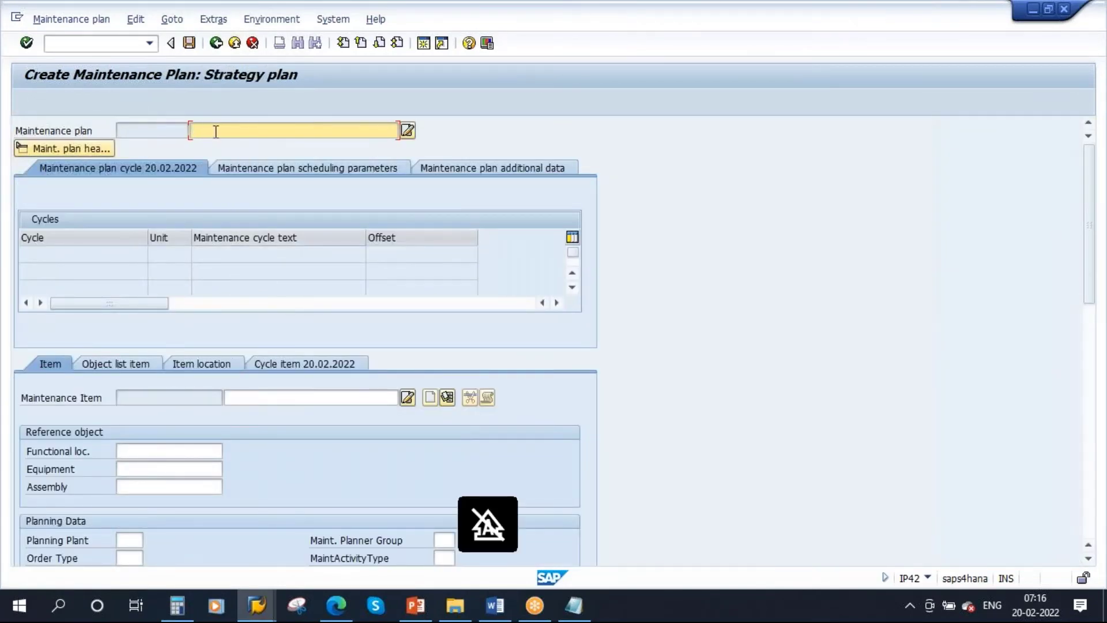
# Describe the maintenance plan as "Maintenance of 500 KVA DG"
pyautogui.write('m')
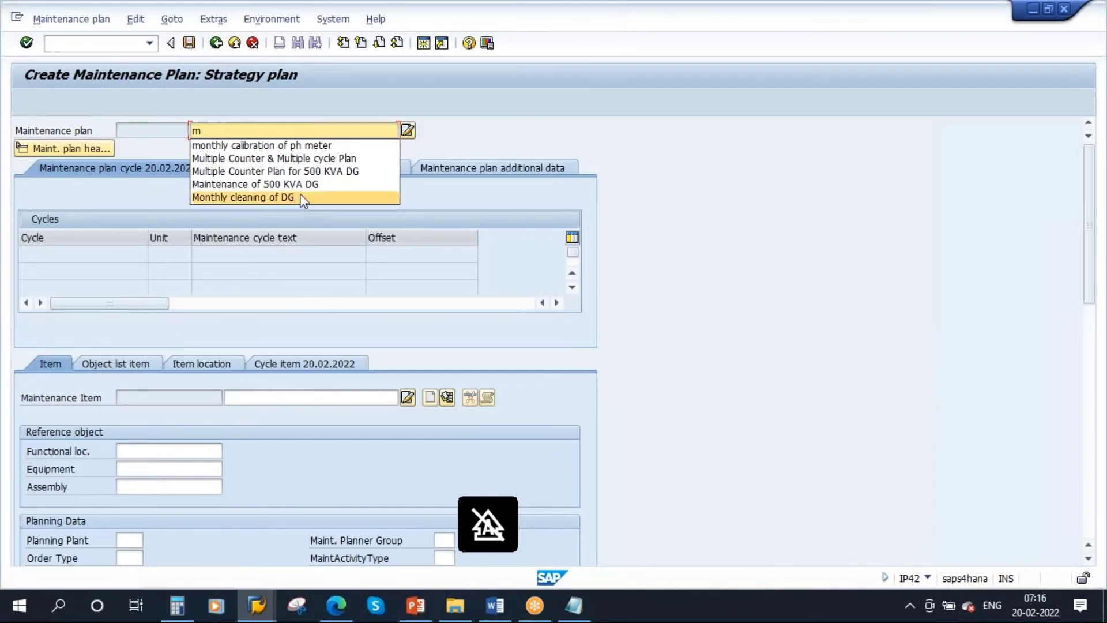
pyautogui.press('Up')
pyautogui.press('Return')
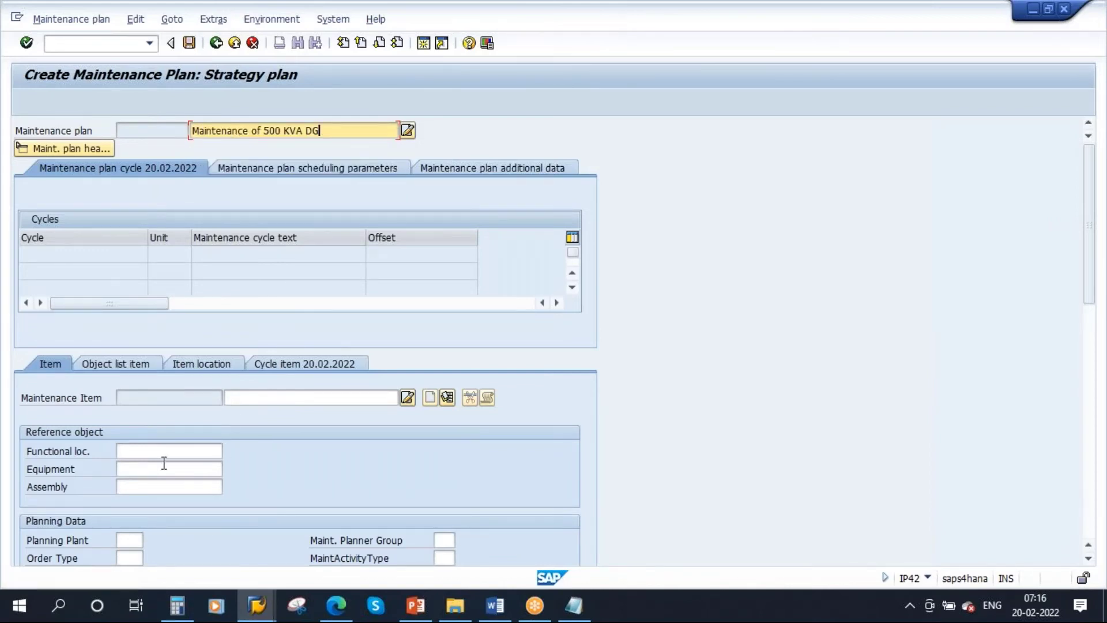
# Look up the 500 KVA Diesel Generator in the functional location structure and assign equipment 10000318 as the maintenance item's reference object
pyautogui.click(130, 468)
pyautogui.click(255, 606)
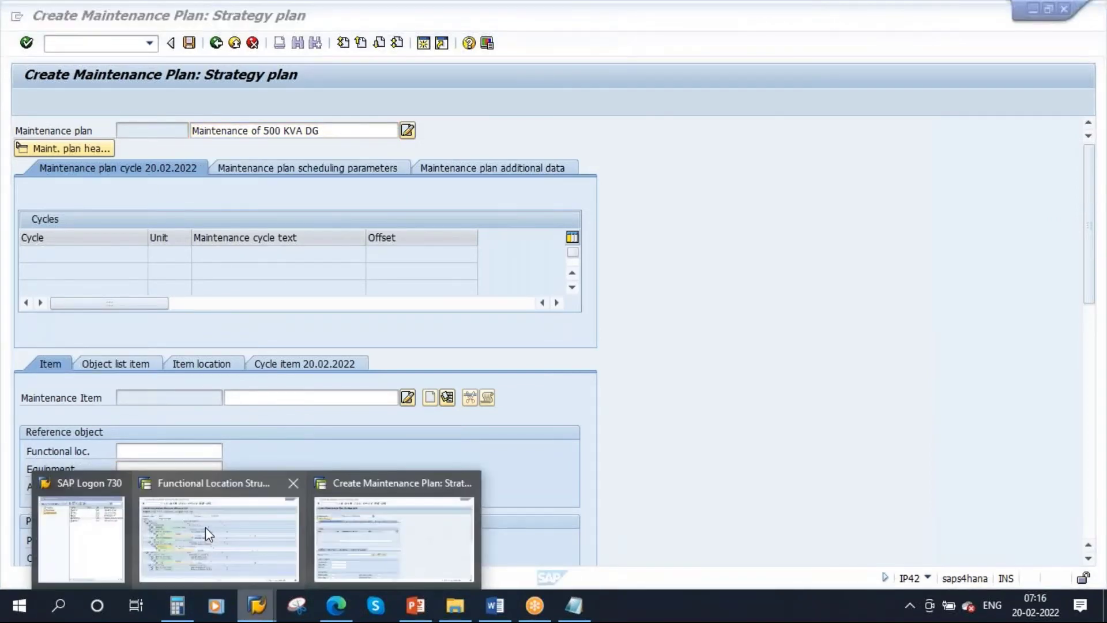
pyautogui.click(205, 527)
pyautogui.click(163, 346)
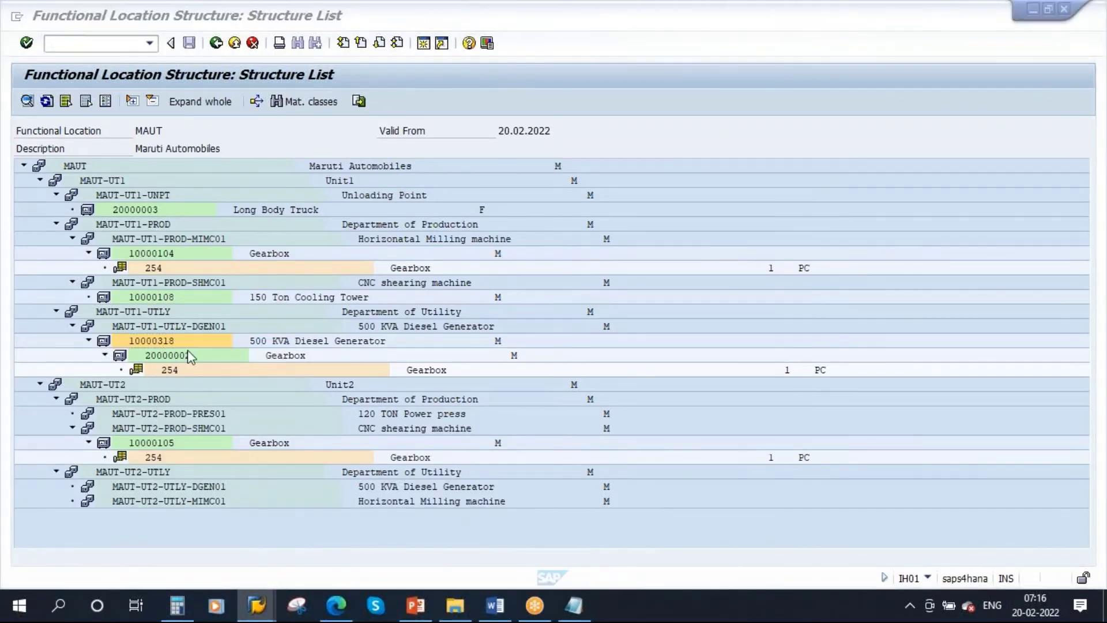
pyautogui.hotkey('alt', 'Tab')
pyautogui.write('10000318')
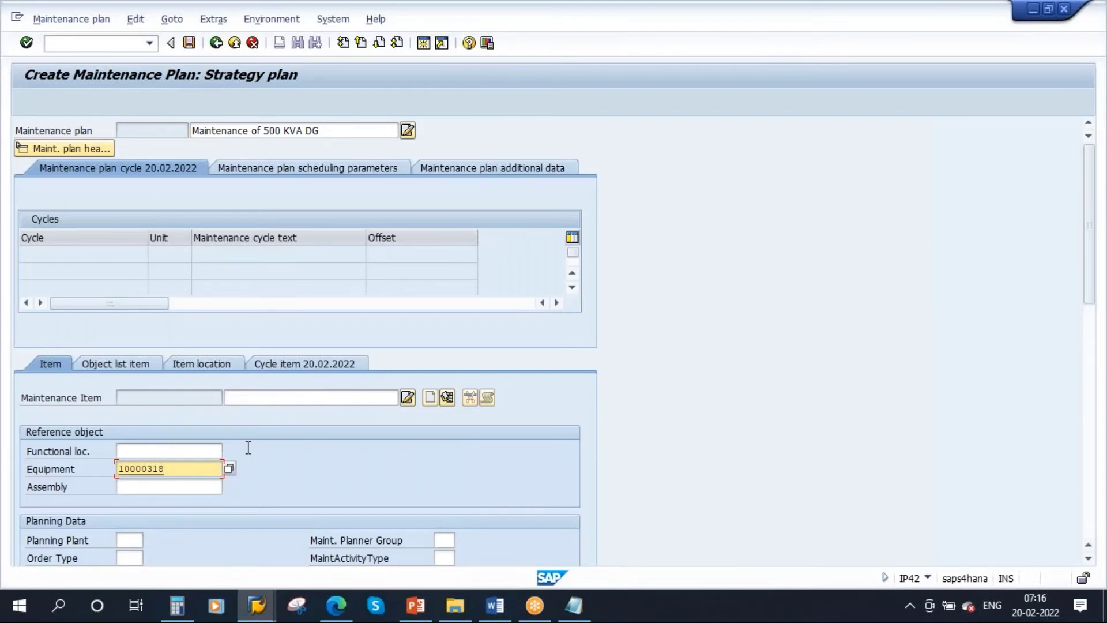
pyautogui.scroll(-5, 1089, 321)
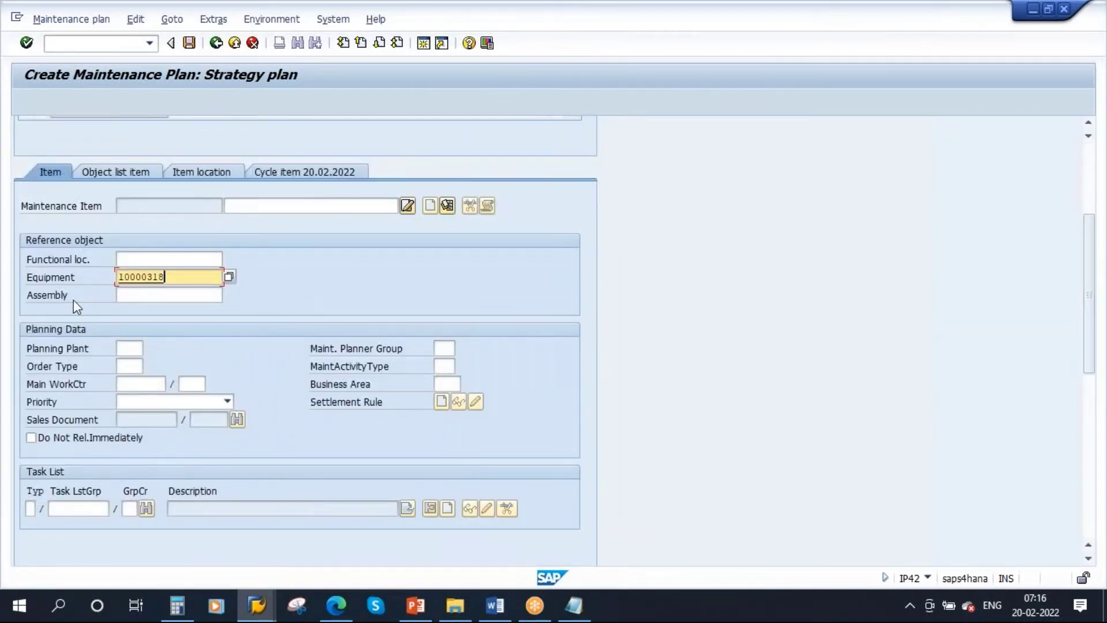
pyautogui.press('Return')
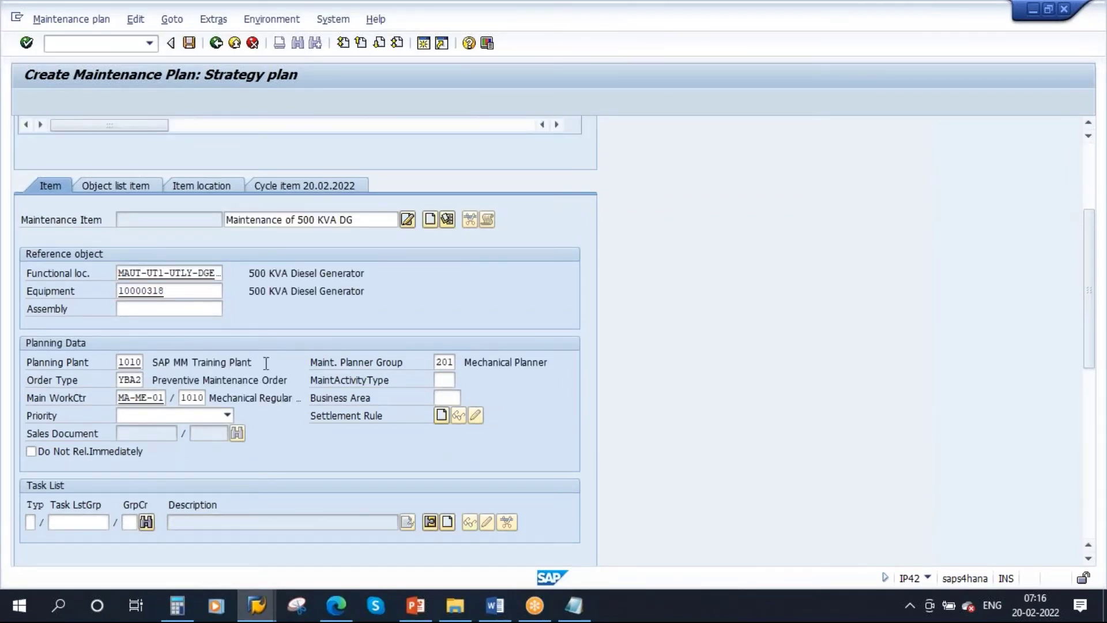
# Search for the maintenance item's task list, restricting the selection to equipment task lists for equipment 10000318
pyautogui.moveTo(1090, 329); pyautogui.dragTo(1089, 251)
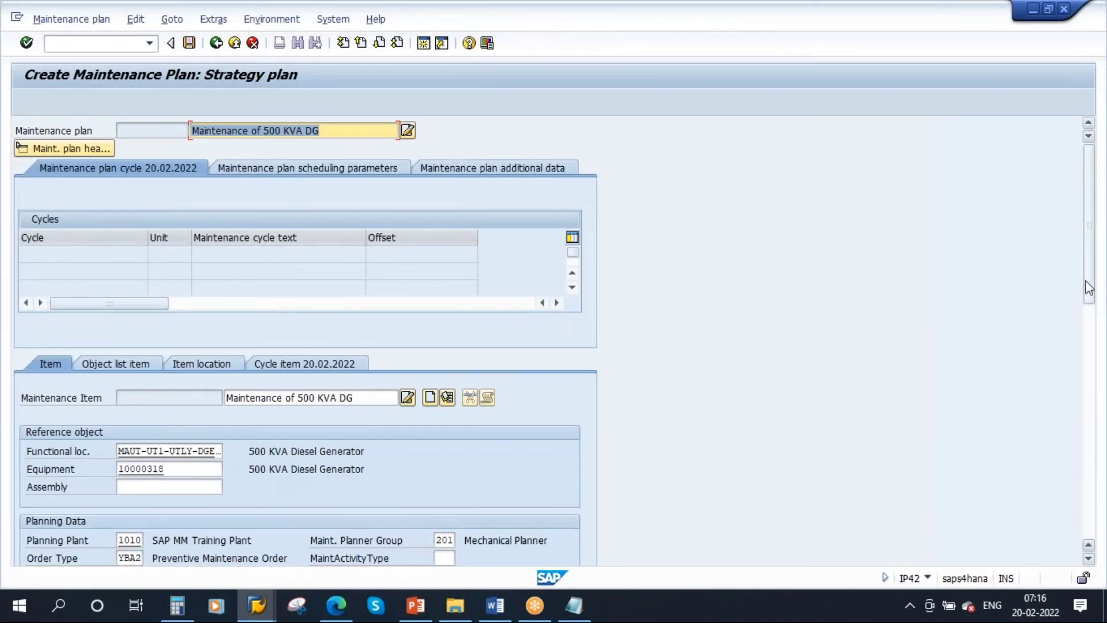
pyautogui.moveTo(1086, 290); pyautogui.dragTo(1087, 432)
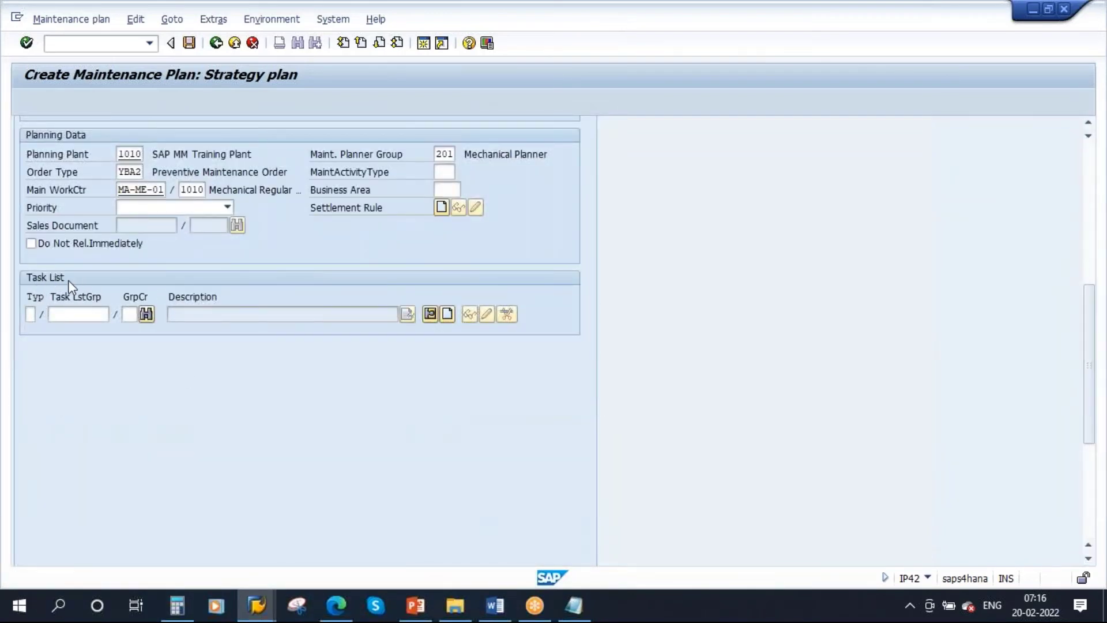
pyautogui.scroll(1, 1091, 317)
pyautogui.moveTo(1091, 318); pyautogui.dragTo(1080, 203)
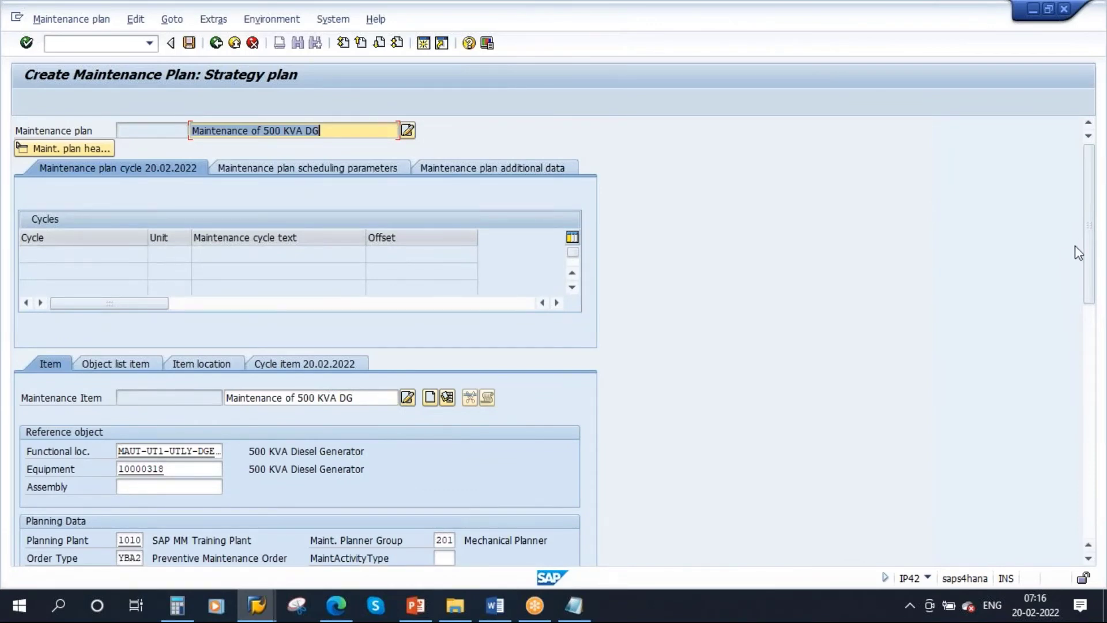
pyautogui.moveTo(1089, 242); pyautogui.dragTo(1094, 400)
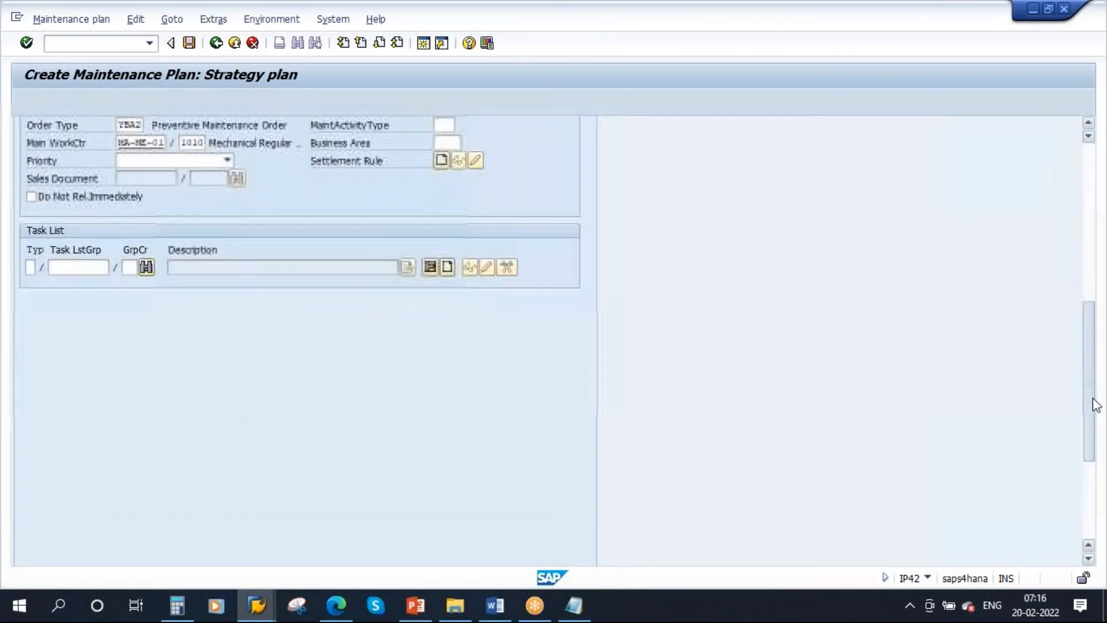
pyautogui.click(147, 267)
pyautogui.click(54, 150)
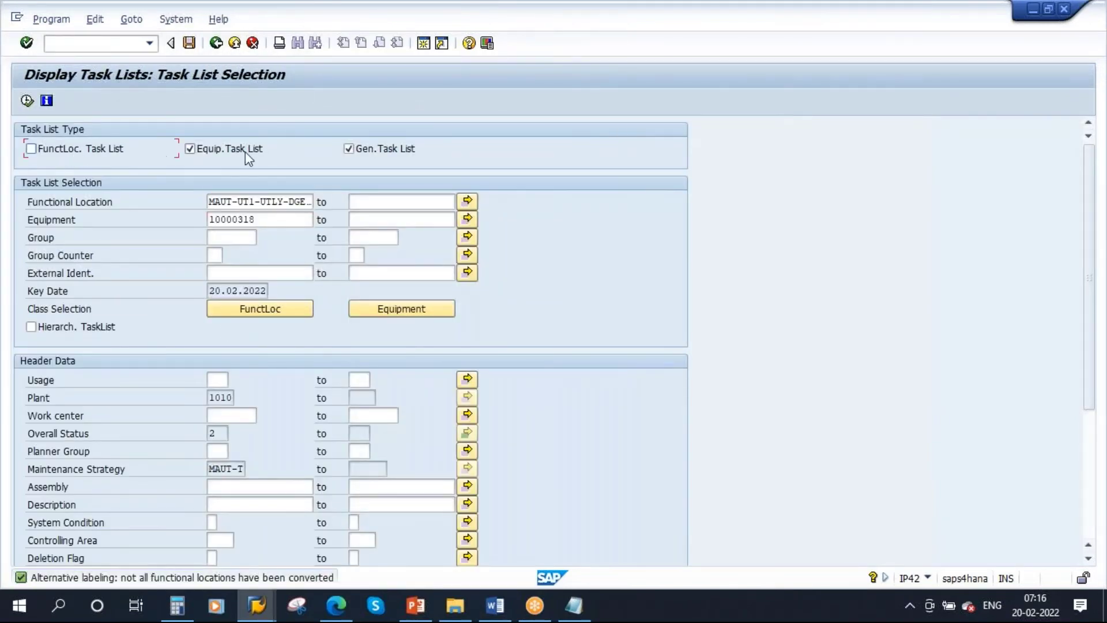
pyautogui.click(402, 151)
pyautogui.doubleClick(255, 218)
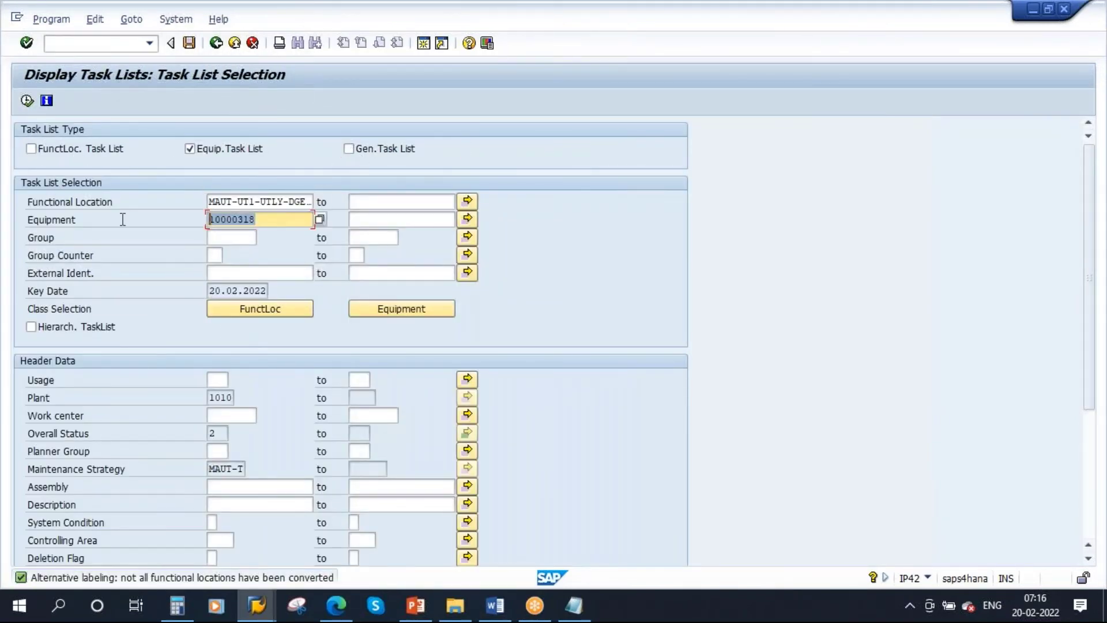
pyautogui.click(27, 101)
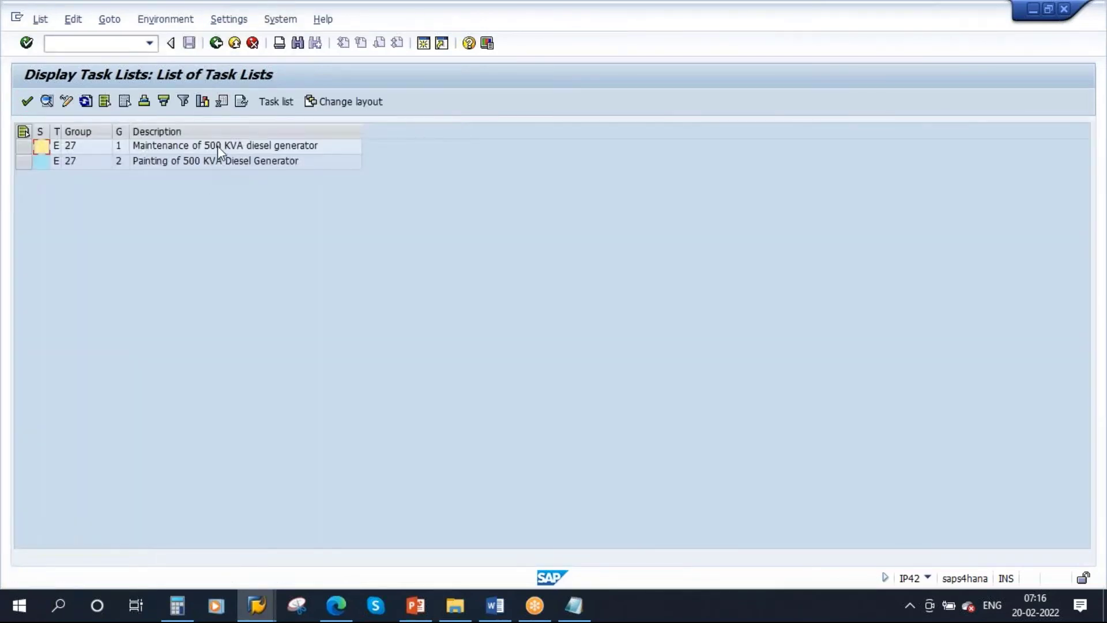
# Assign the task list "Maintenance of 500 KVA diesel generator", group 27 counter 1, to the maintenance item
pyautogui.click(217, 147)
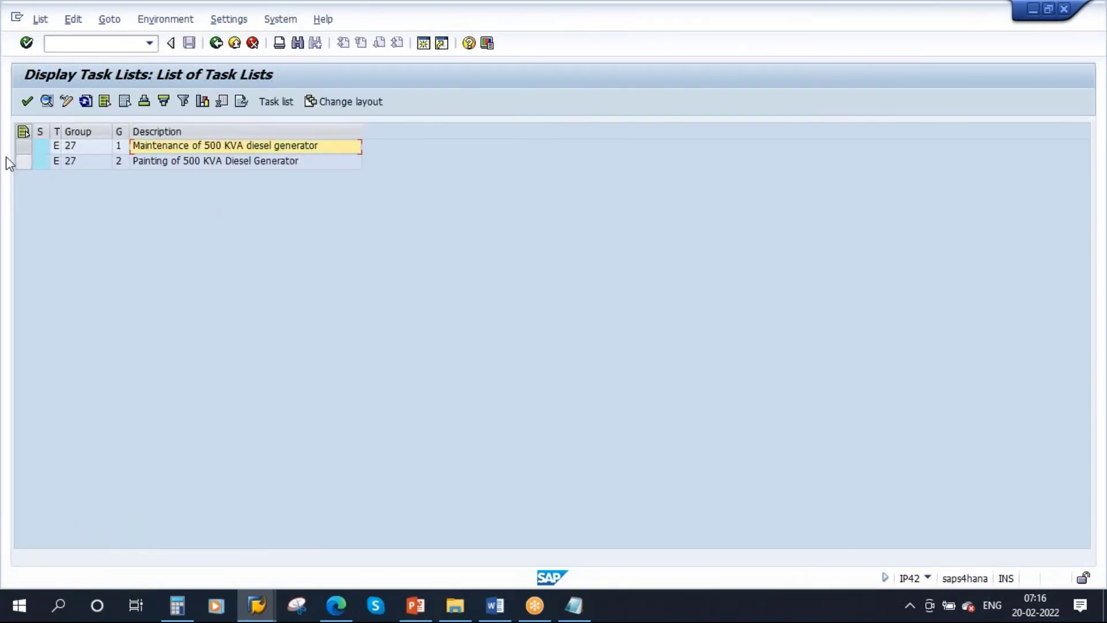
pyautogui.click(24, 146)
pyautogui.click(27, 101)
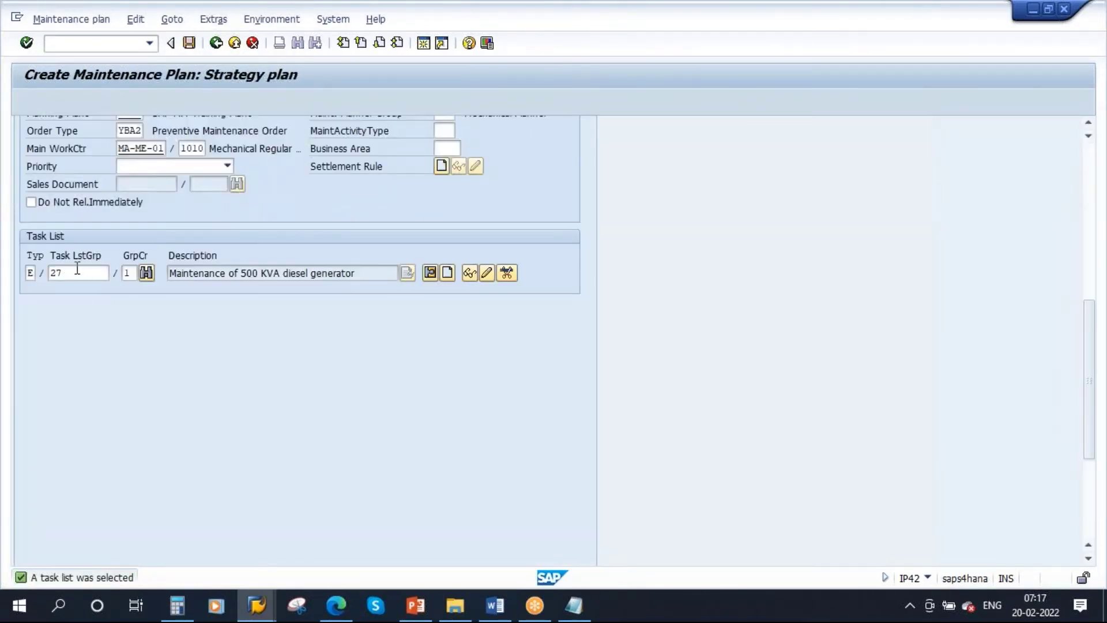
# Review the plan's maintenance cycles and its scheduling parameters, including the call horizon
pyautogui.moveTo(1090, 339); pyautogui.dragTo(1083, 182)
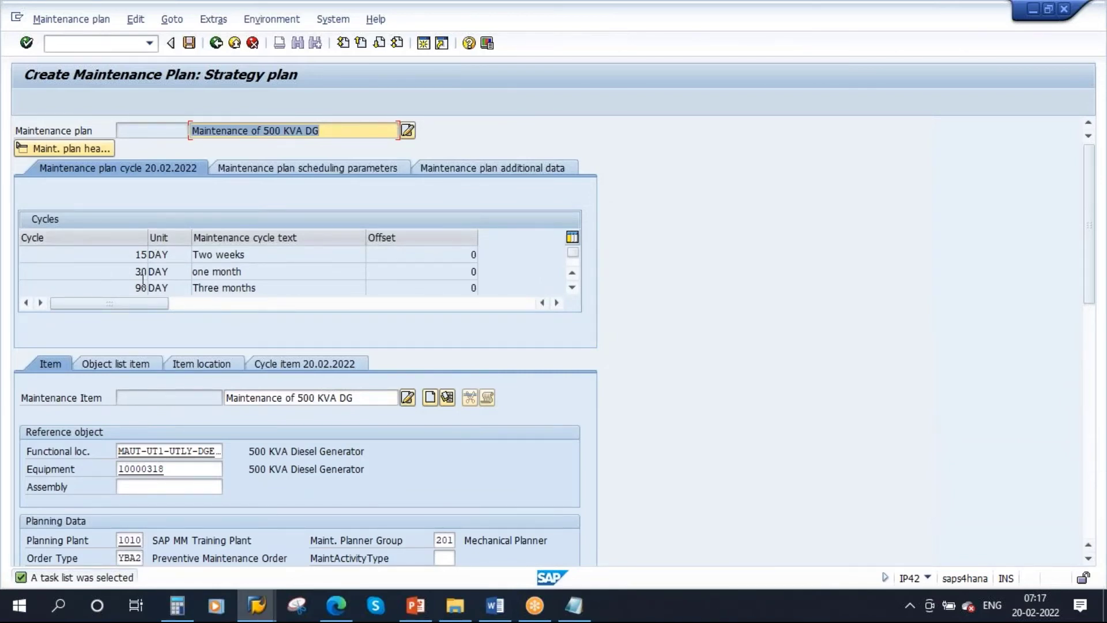
pyautogui.click(309, 168)
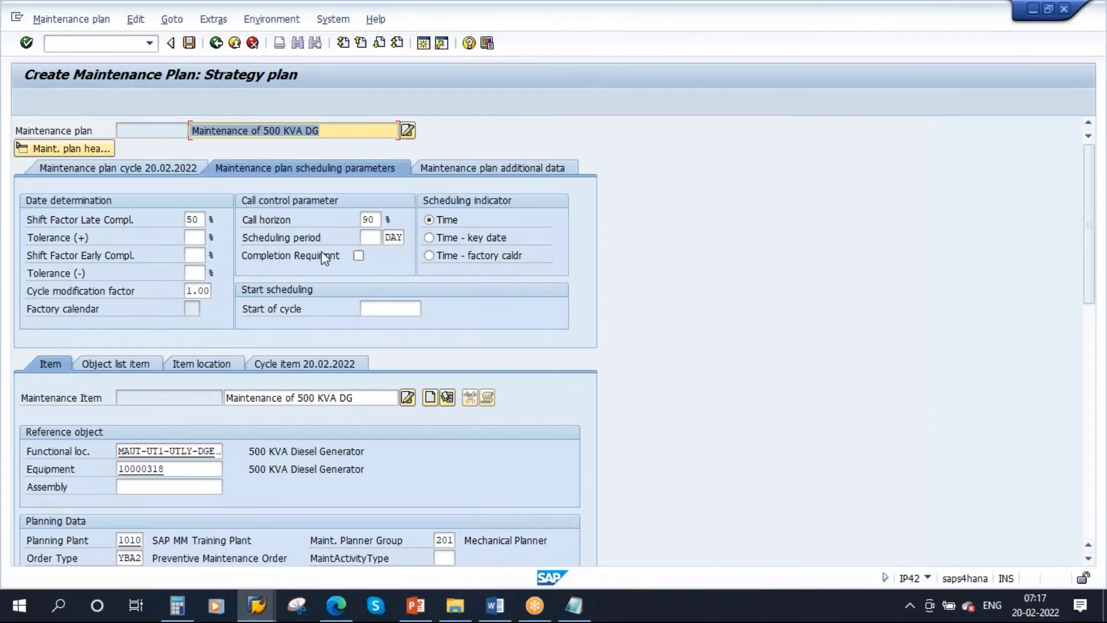
pyautogui.click(373, 220)
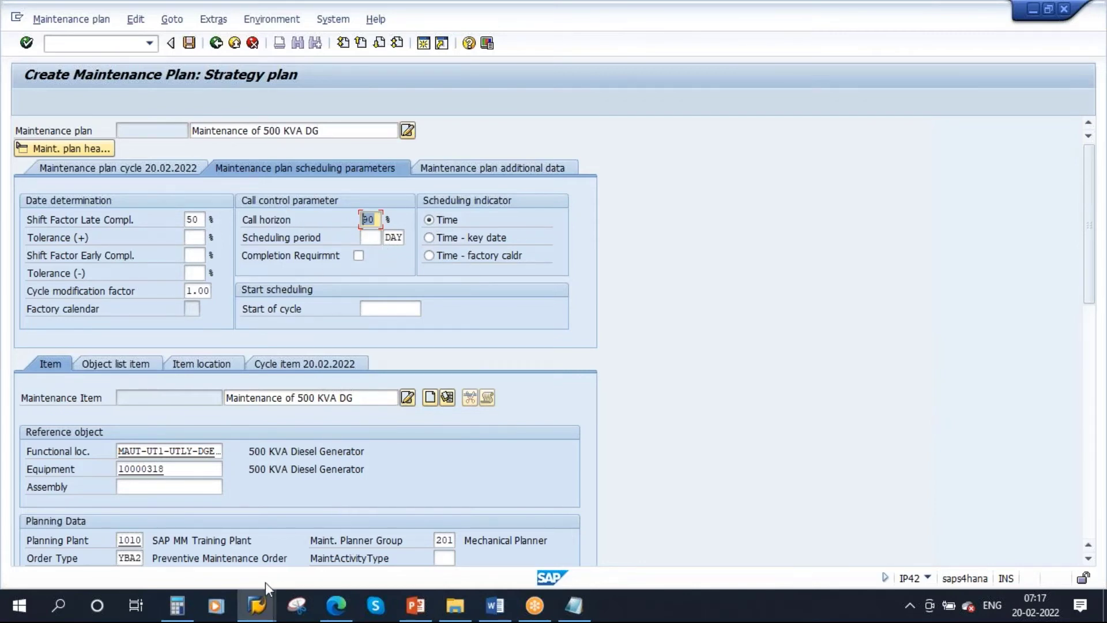
# In the other SAP session, run IP11 and examine strategy MAUT-T's call horizon, late-completion shift factor and scheduling indicator
pyautogui.moveTo(255, 612)
pyautogui.click(203, 528)
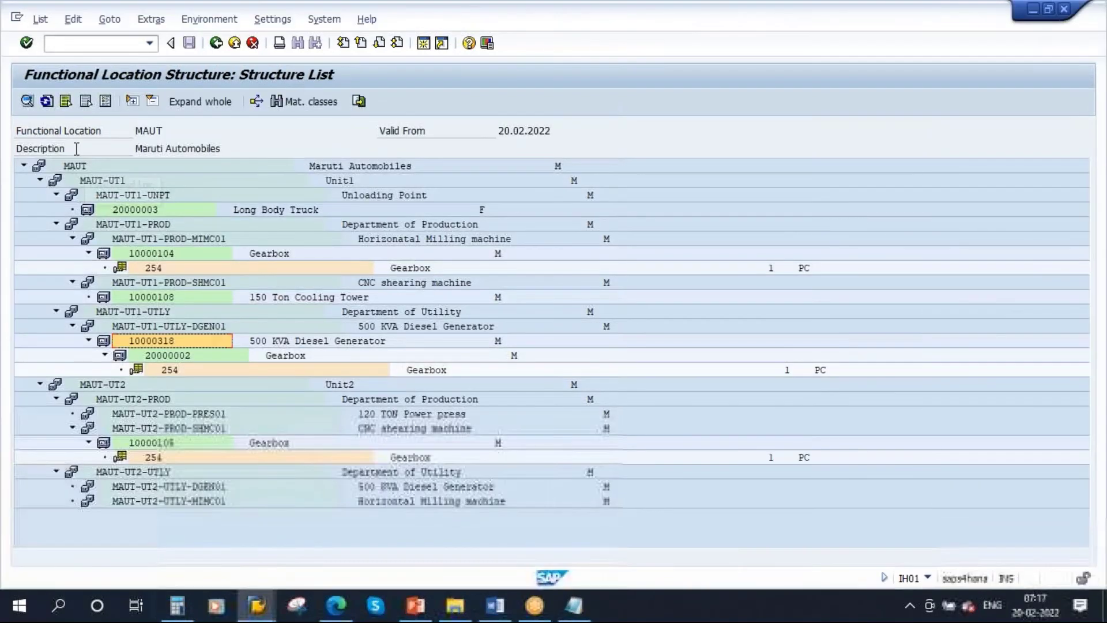
pyautogui.click(80, 47)
pyautogui.write('/')
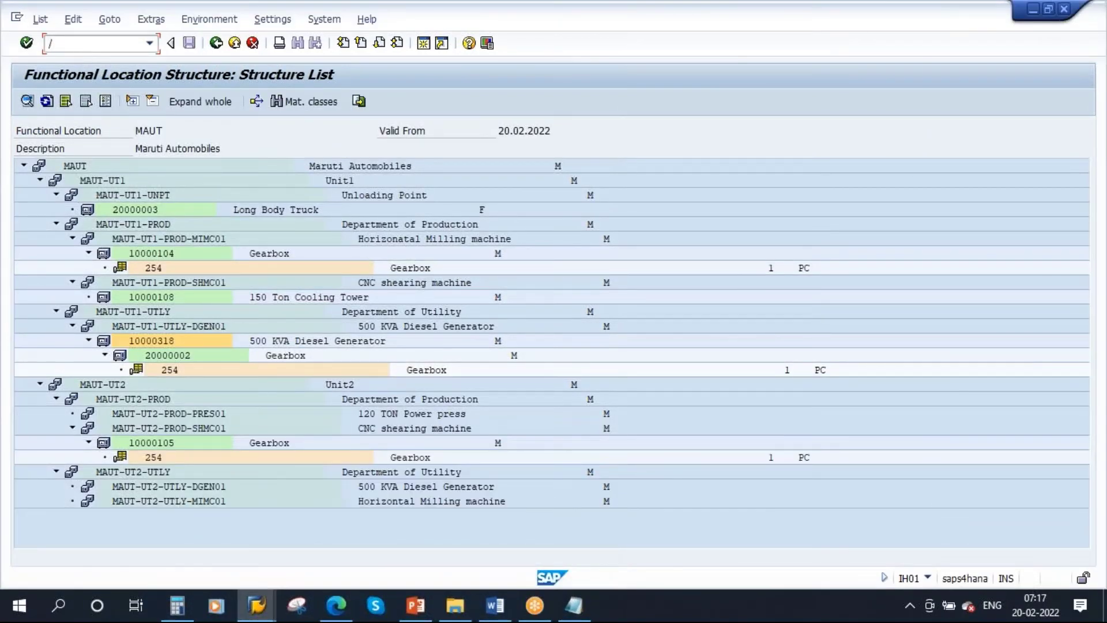
pyautogui.write('nip11')
pyautogui.press('Return')
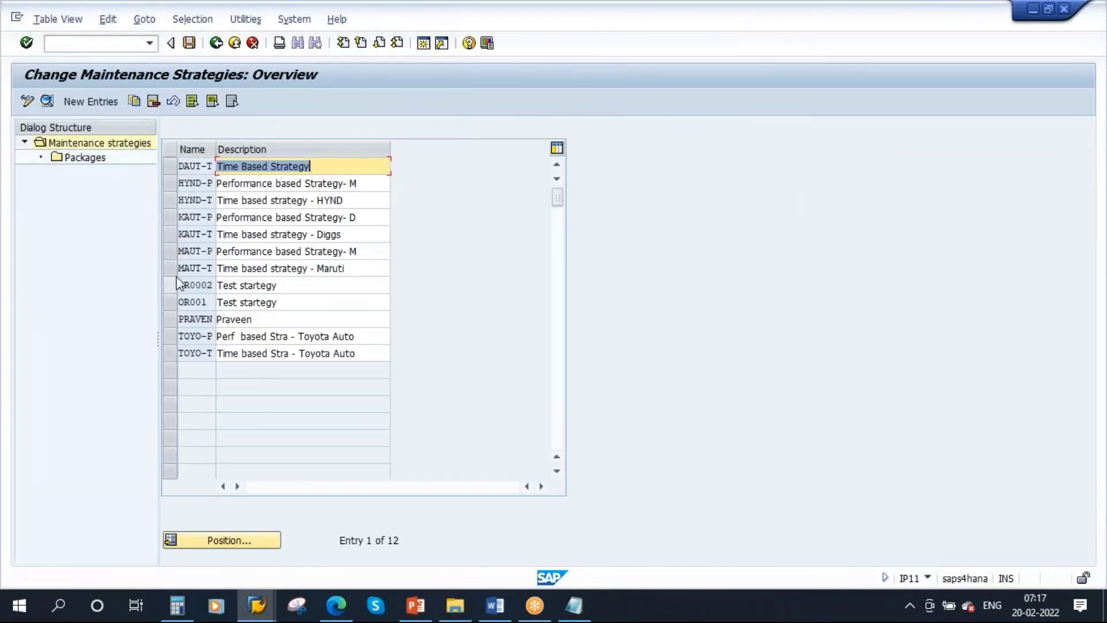
pyautogui.click(169, 265)
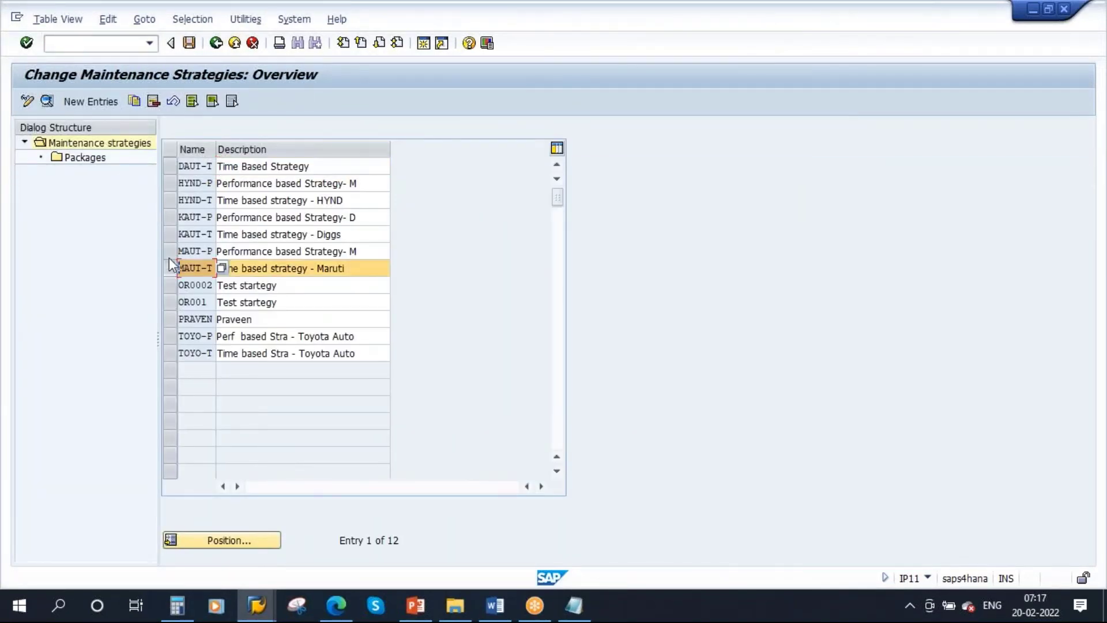
pyautogui.click(47, 100)
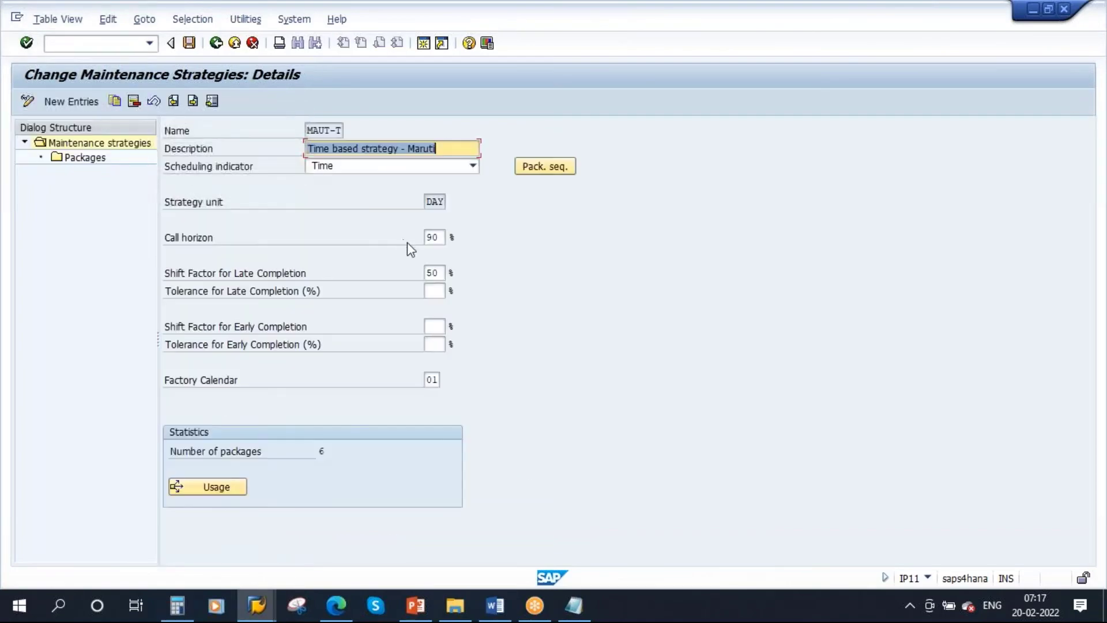
pyautogui.doubleClick(440, 239)
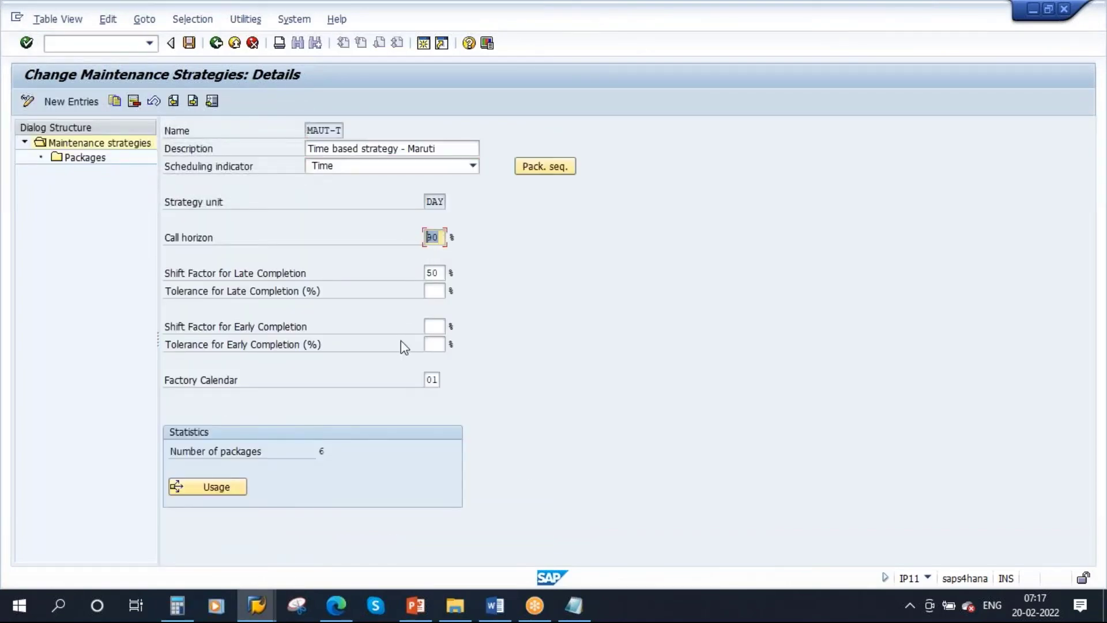
pyautogui.doubleClick(439, 273)
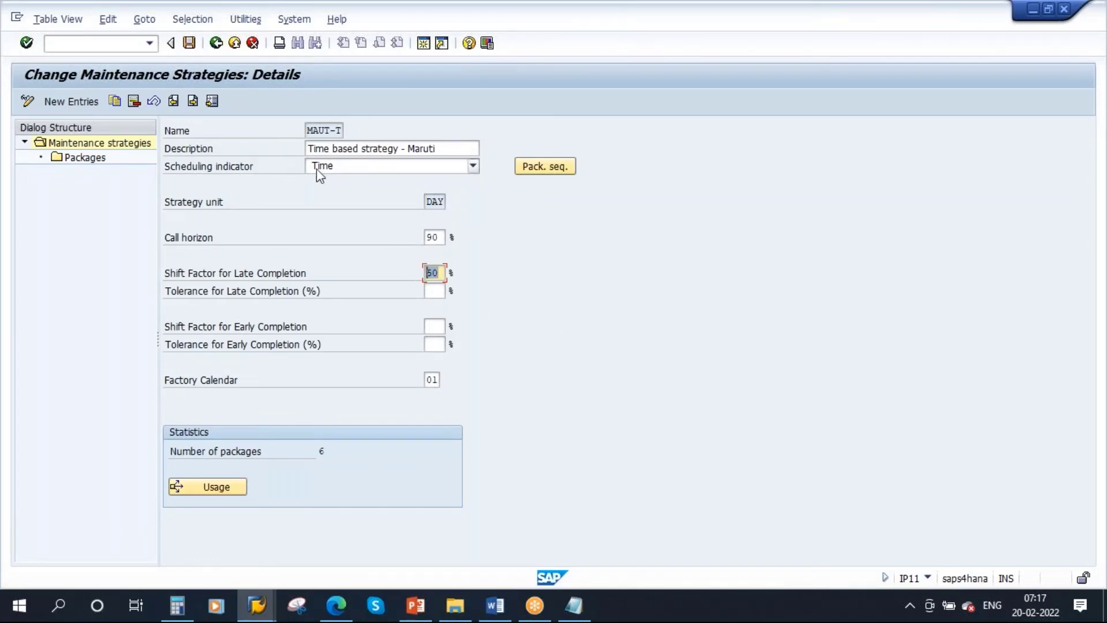
pyautogui.click(333, 173)
pyautogui.click(519, 216)
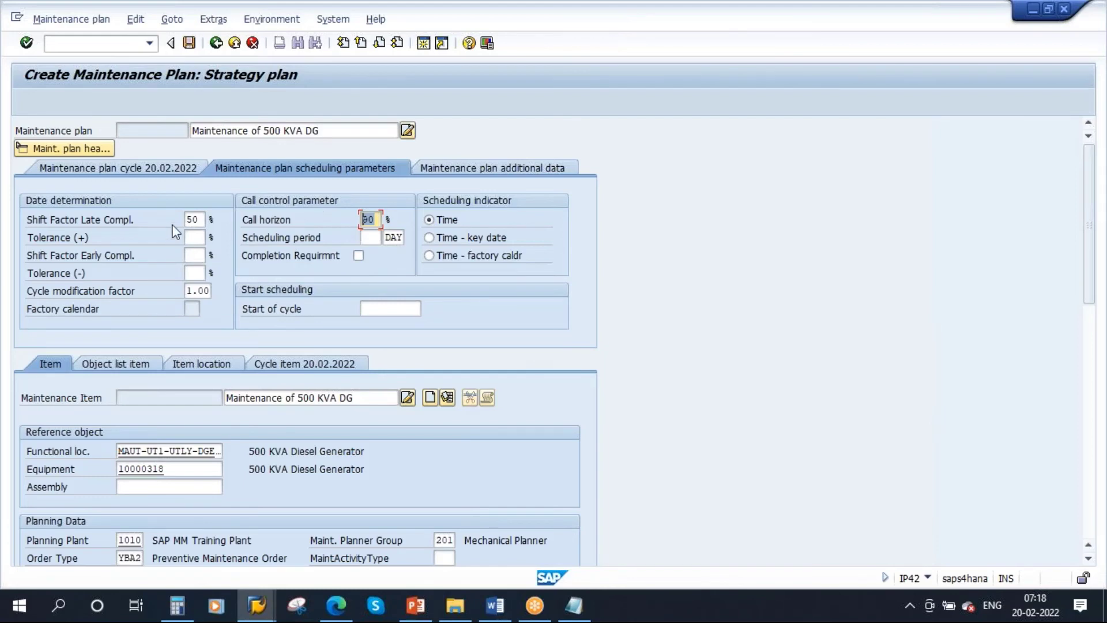
# Set the plan's scheduling period to 365 days and its start of cycle to 20.02.2022
pyautogui.click(371, 237)
pyautogui.write('365')
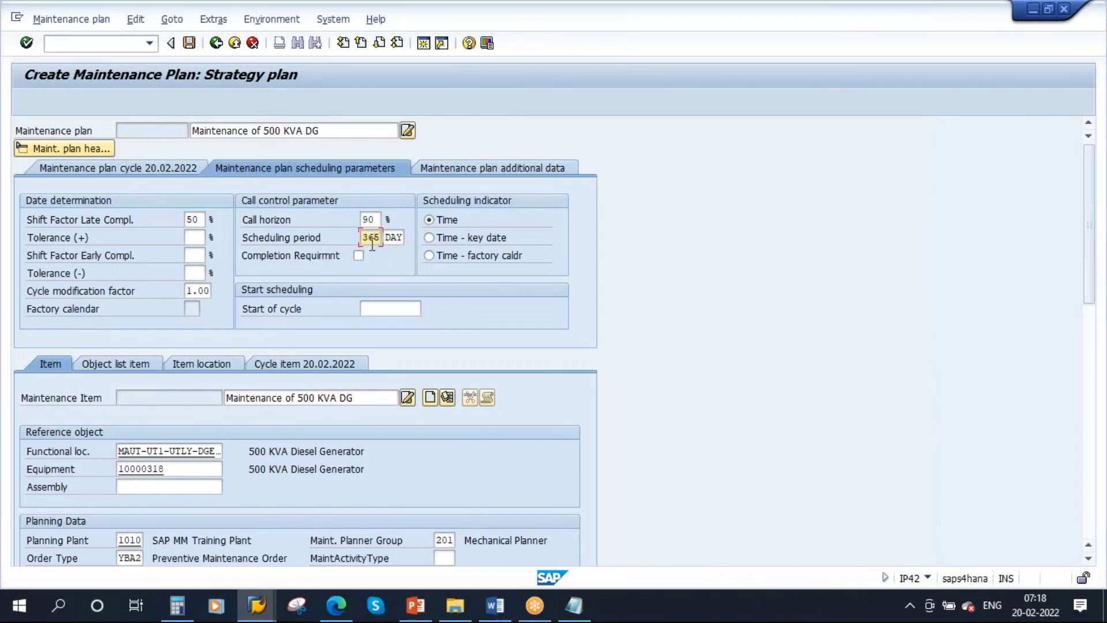
pyautogui.click(389, 309)
pyautogui.write('20.02.2022')
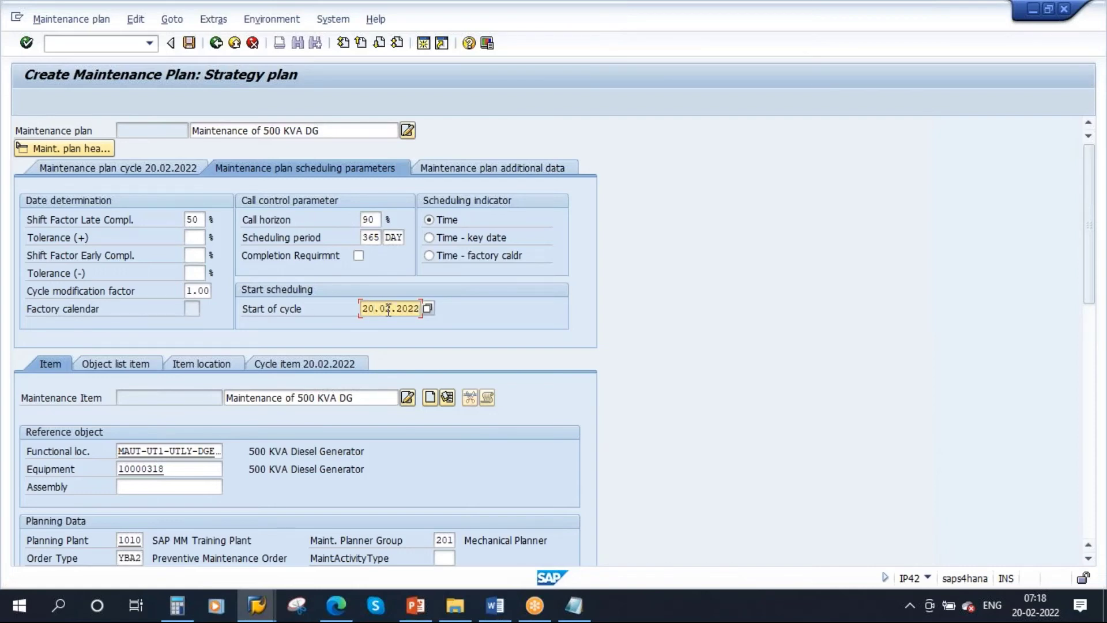
pyautogui.click(542, 278)
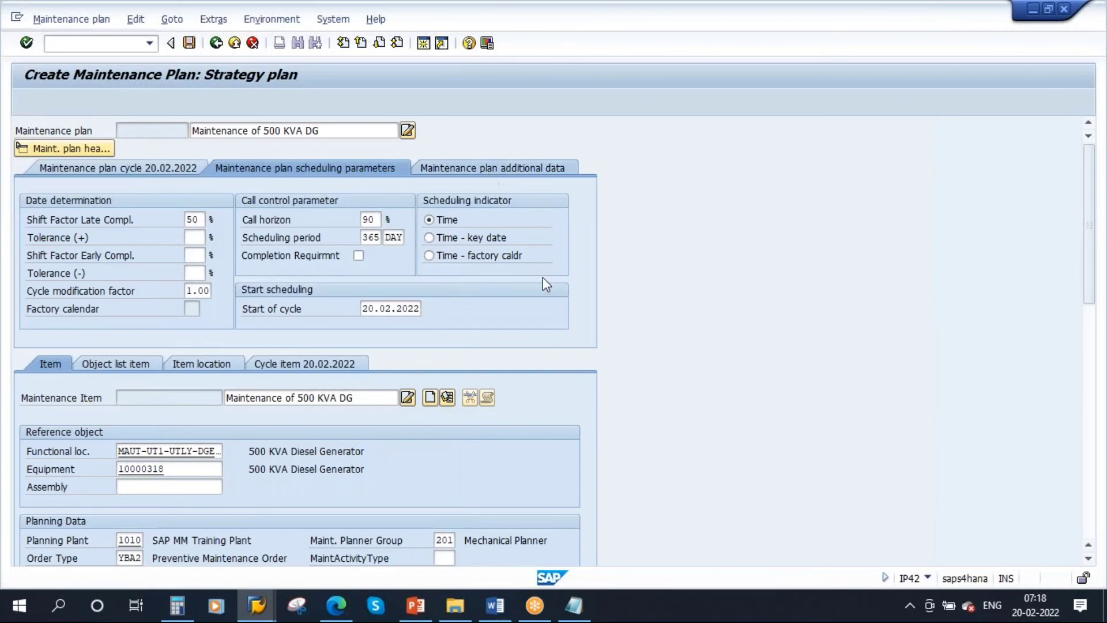
pyautogui.press('Return')
# In the plan's additional data, set the sort field to Plant 1010 and the authorization group to 100
pyautogui.click(290, 202)
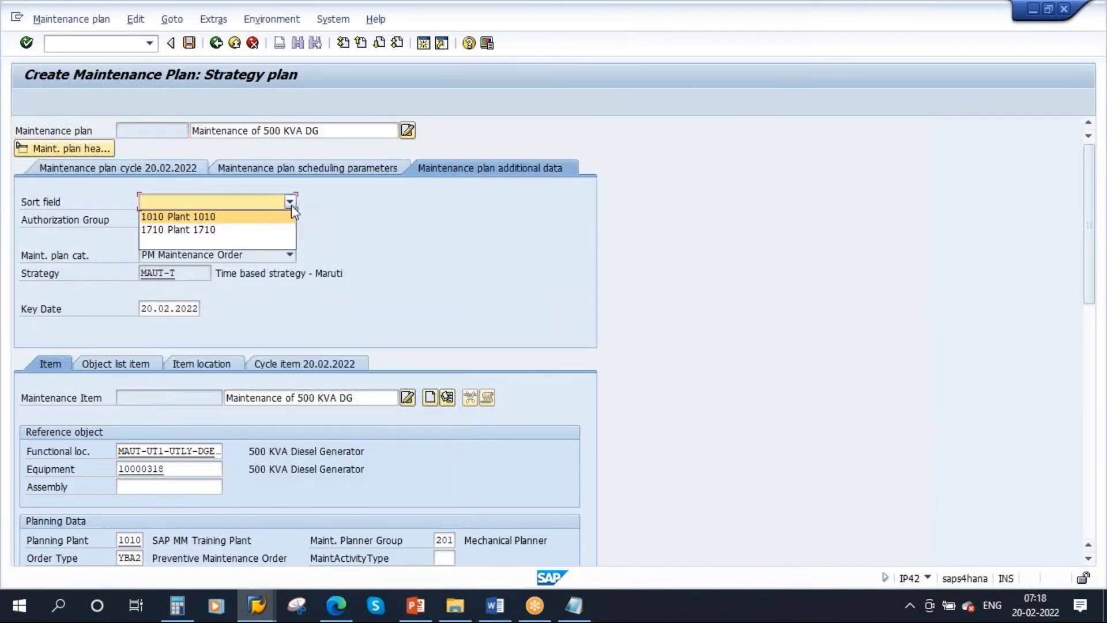
pyautogui.click(201, 217)
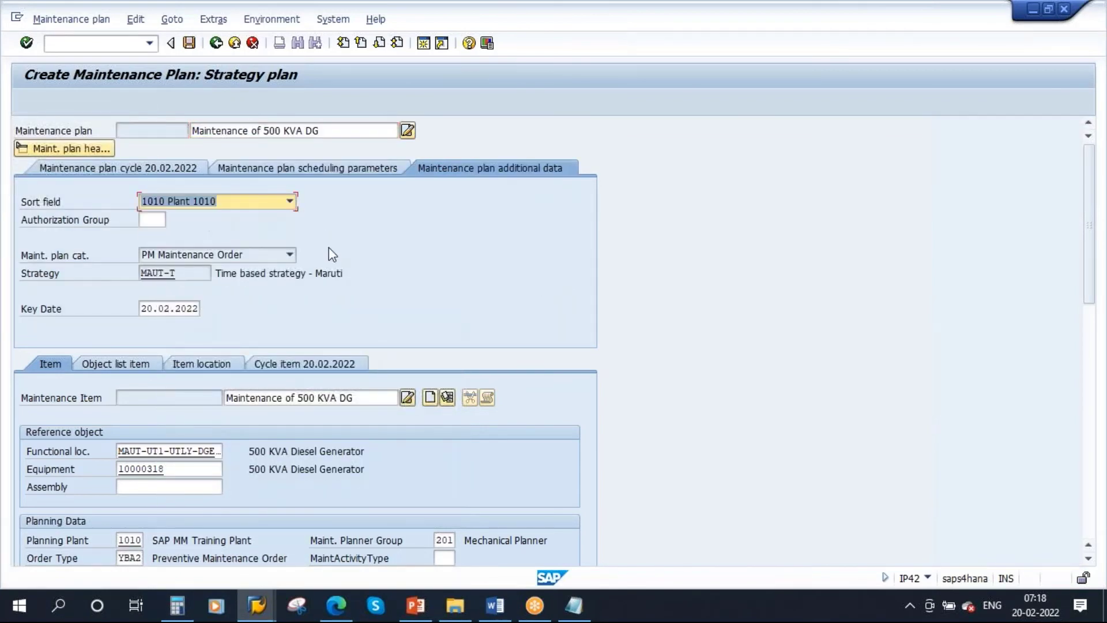
pyautogui.click(151, 219)
pyautogui.press('F4')
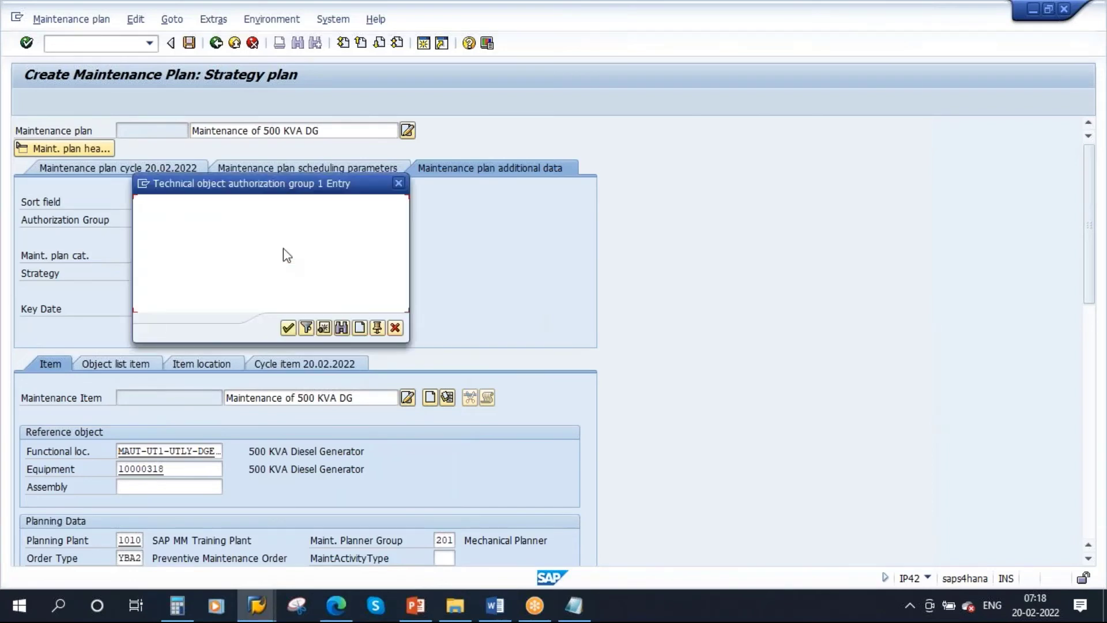
pyautogui.doubleClick(215, 253)
pyautogui.press('Return')
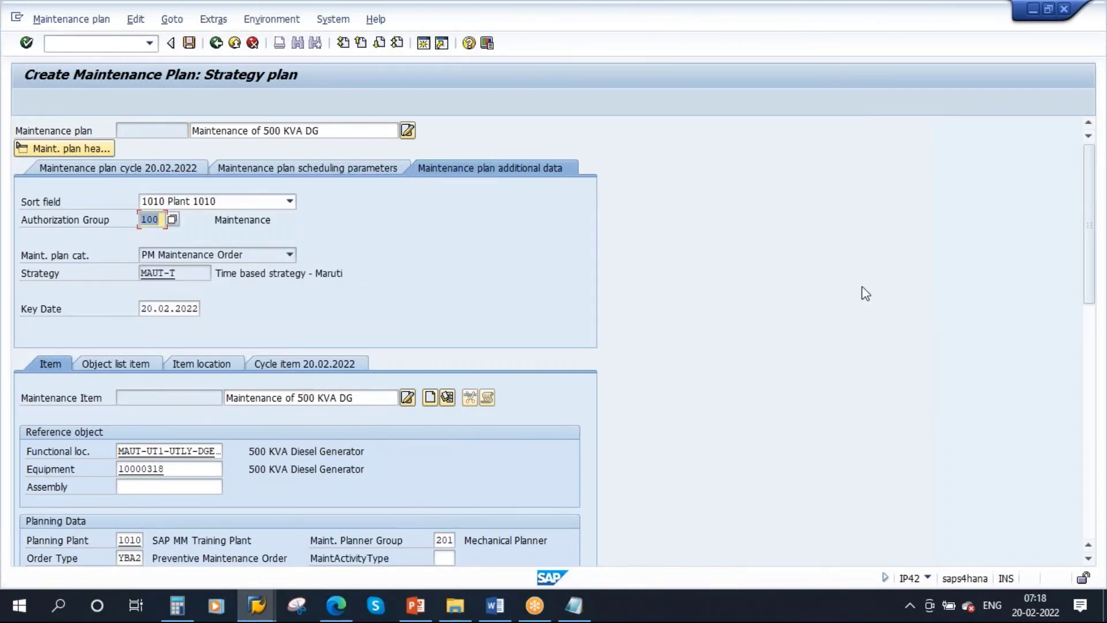
# Check the completed plan and maintenance item data, and save the new strategy maintenance plan
pyautogui.moveTo(1088, 279); pyautogui.dragTo(1091, 395)
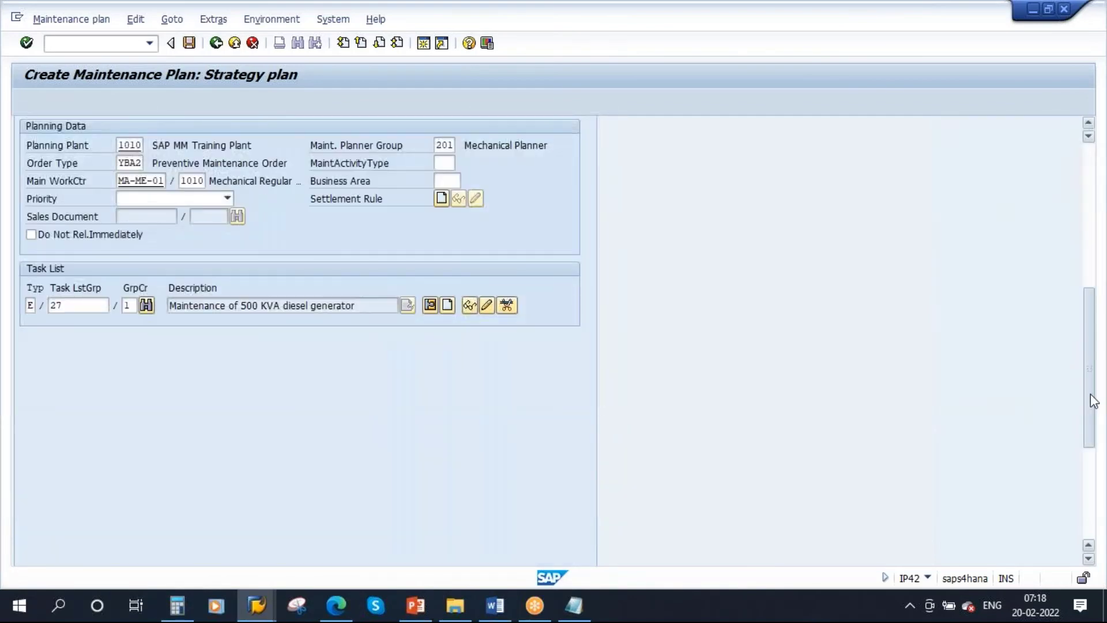
pyautogui.scroll(5, 1091, 398)
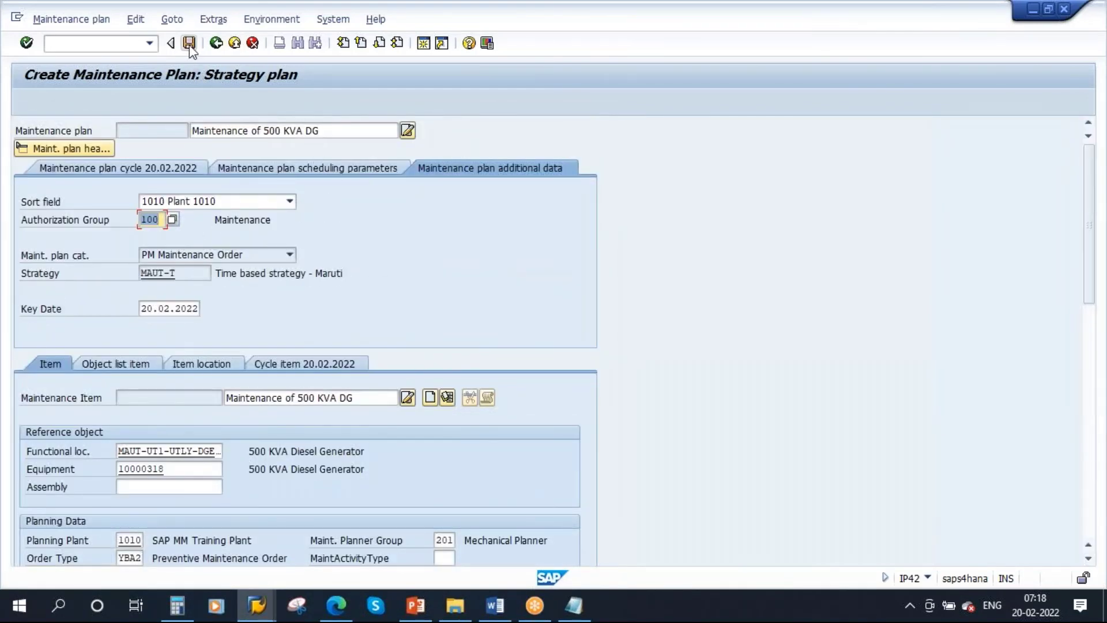
pyautogui.click(135, 132)
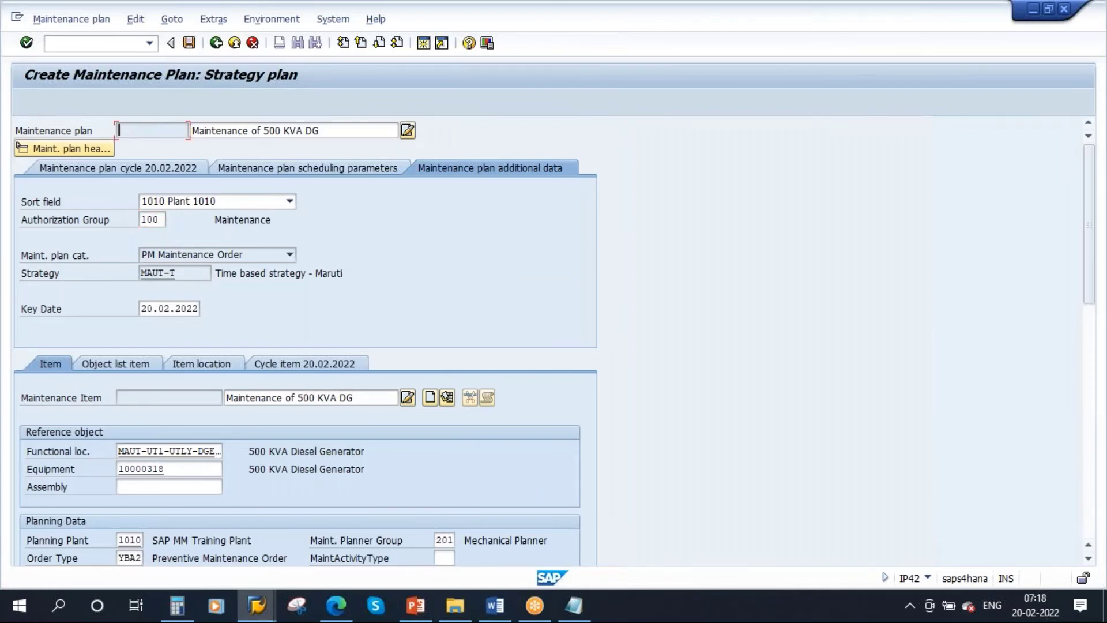
pyautogui.click(145, 396)
pyautogui.click(189, 42)
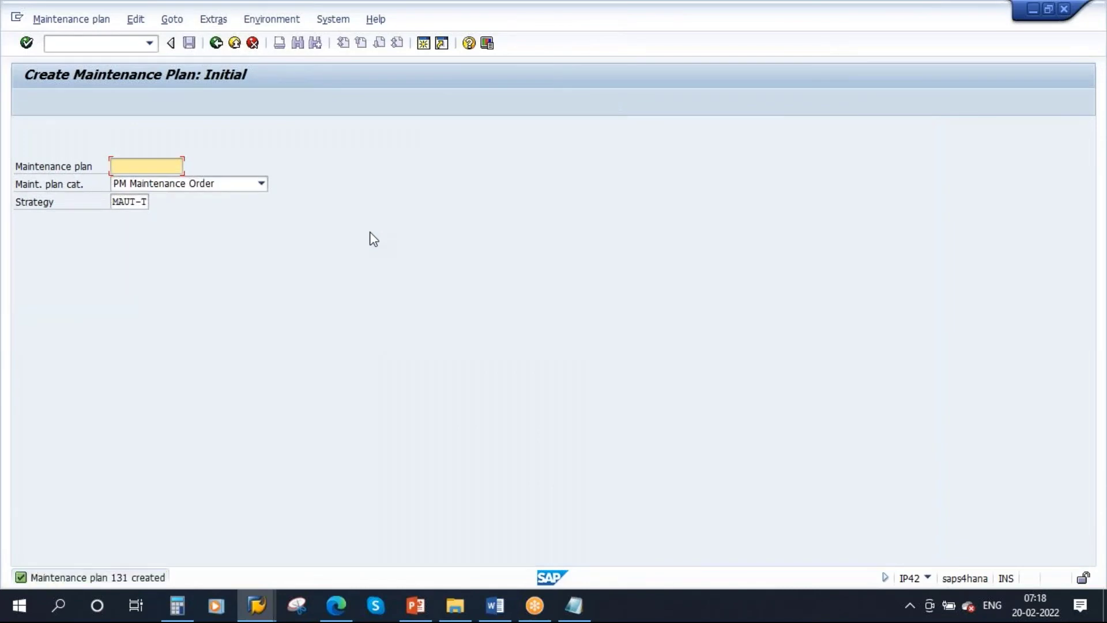
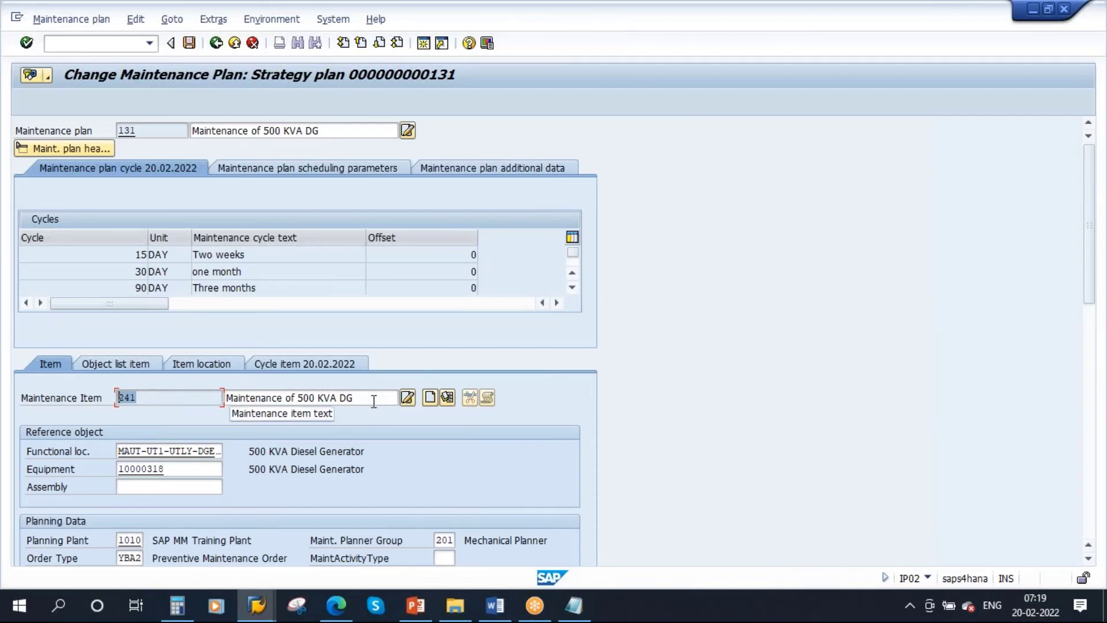
# Add a second maintenance item to plan 131 and describe it as "Painting of 500 KVA DG"
pyautogui.press('Tab')
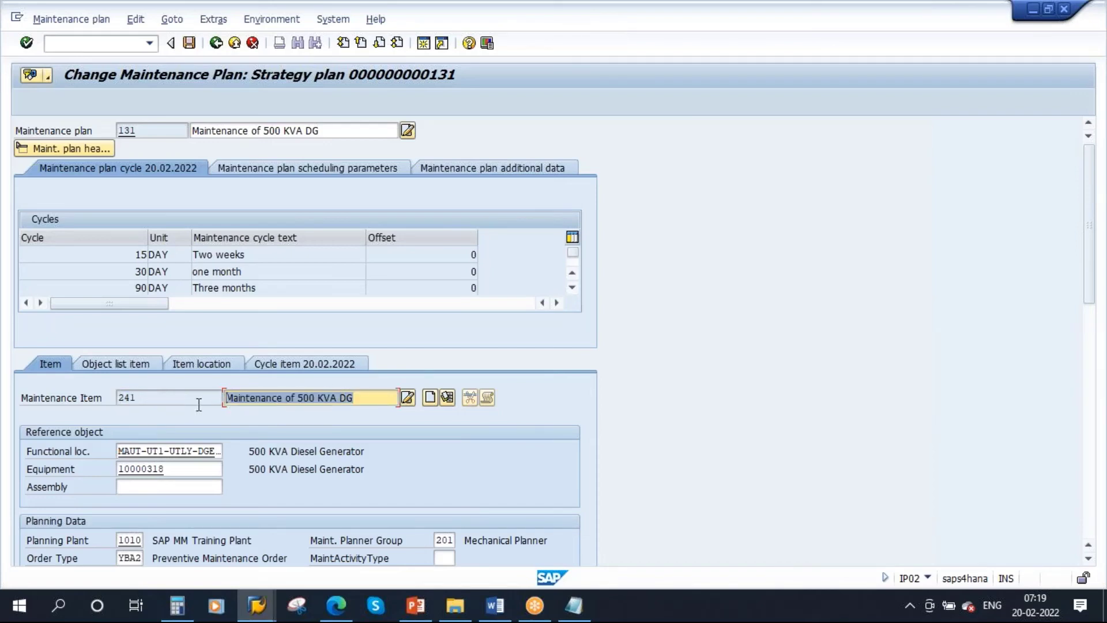
pyautogui.click(430, 397)
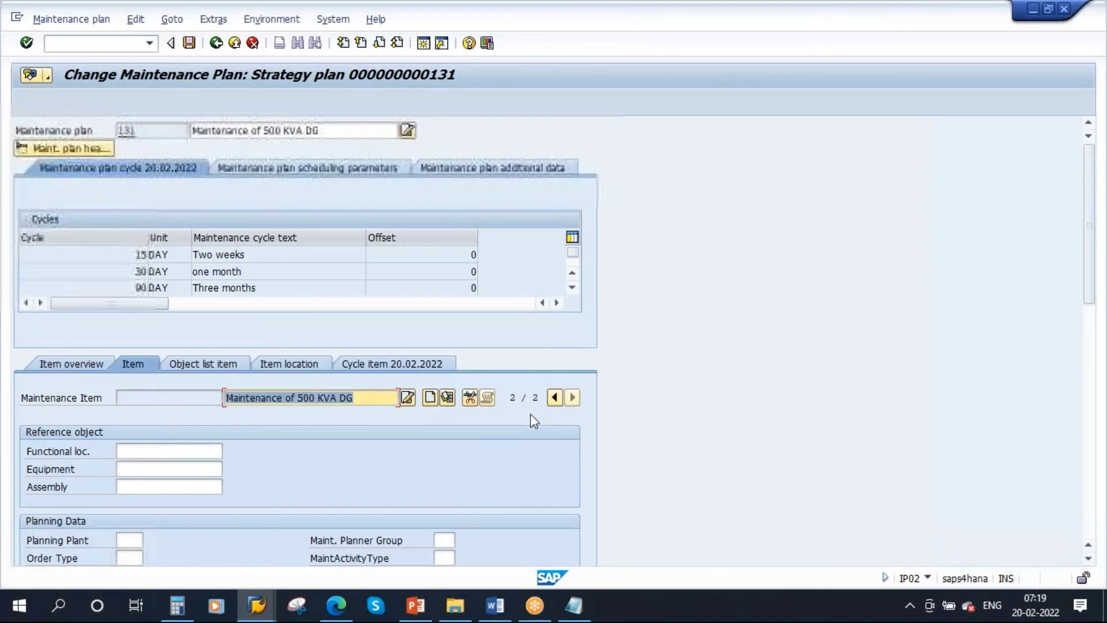
pyautogui.doubleClick(277, 402)
pyautogui.press('capslock')
pyautogui.write('Painting o')
pyautogui.press('BackSpace')
pyautogui.press('BackSpace')
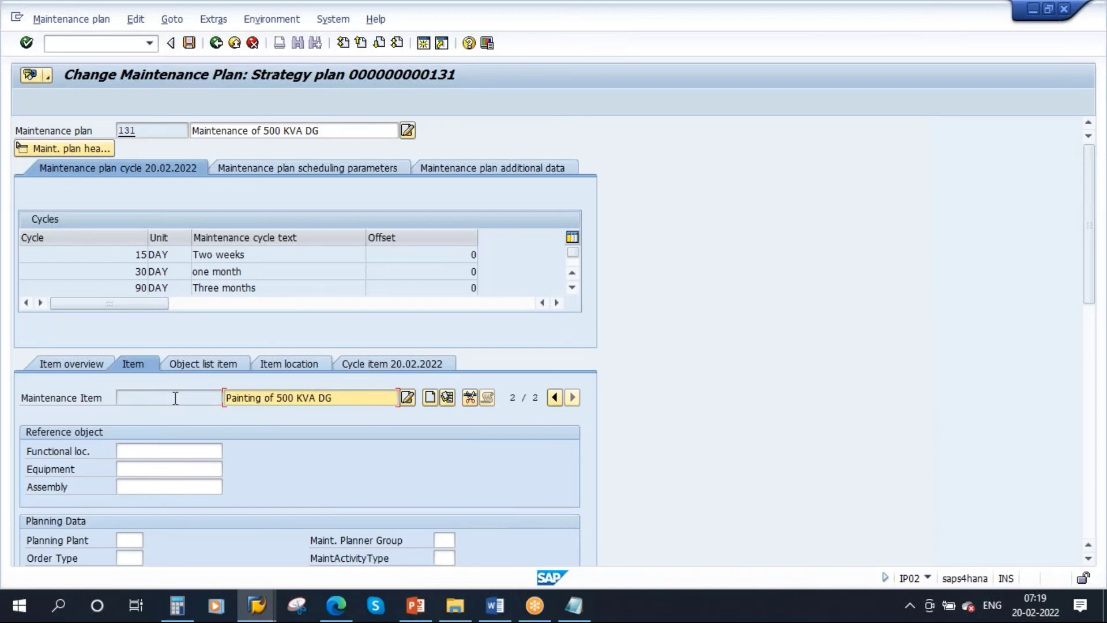
# Assign equipment 10000318, the 500 KVA Diesel Generator, as the painting item's reference object and load its planning data
pyautogui.click(149, 468)
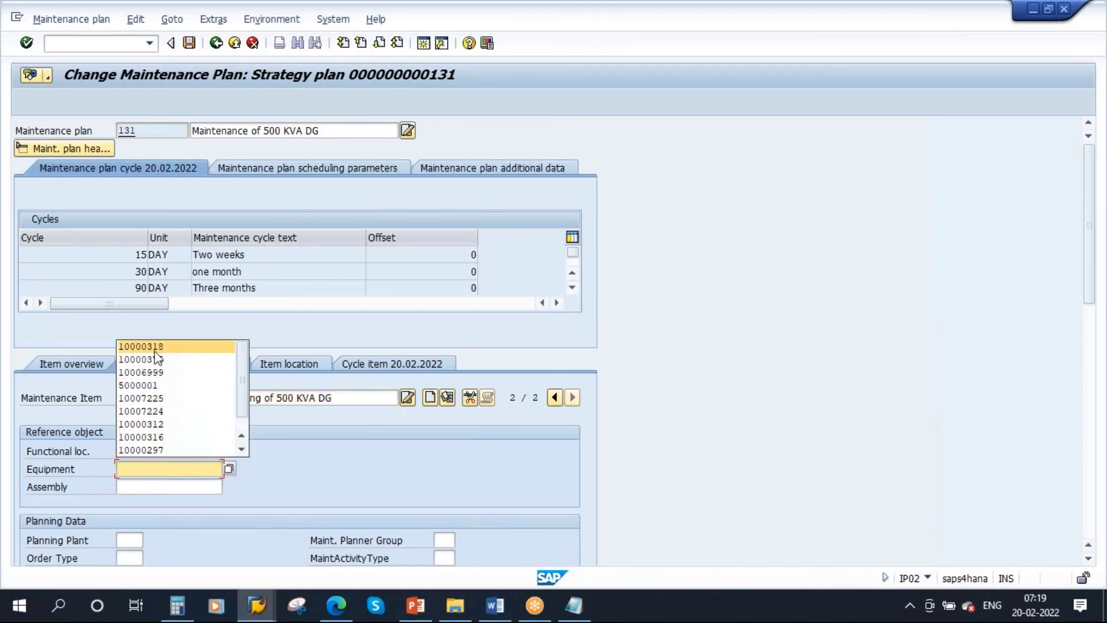
pyautogui.click(173, 346)
pyautogui.click(334, 397)
pyautogui.press('Return')
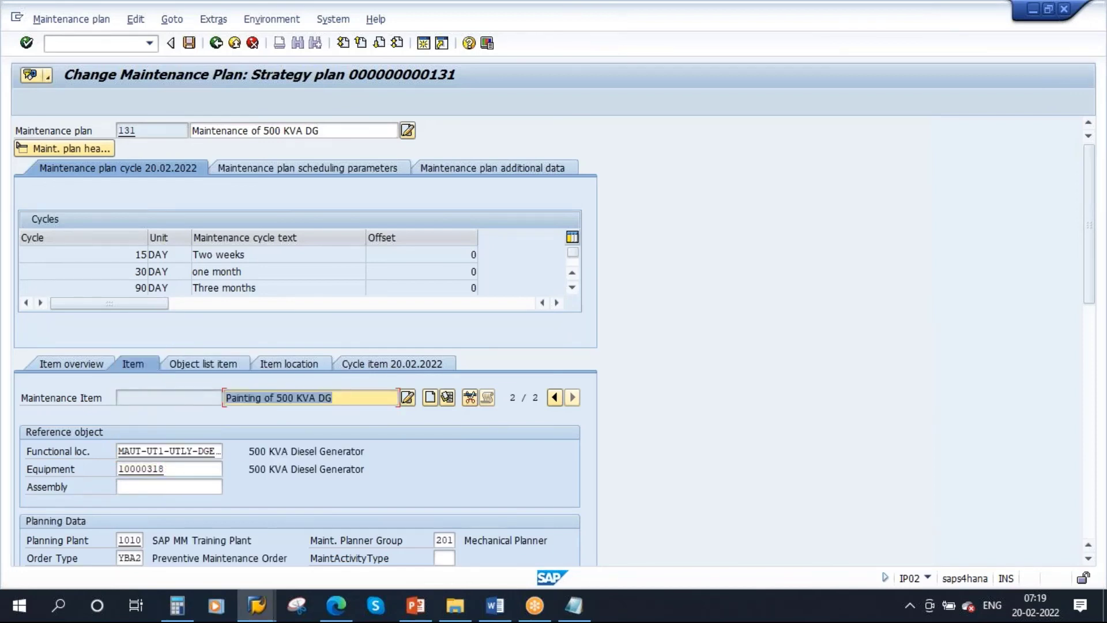
# Find the equipment's task lists and assign group 27, counter 2, "Painting of 500 KVA Diesel Generator", to the painting item
pyautogui.scroll(-5, 613, 513)
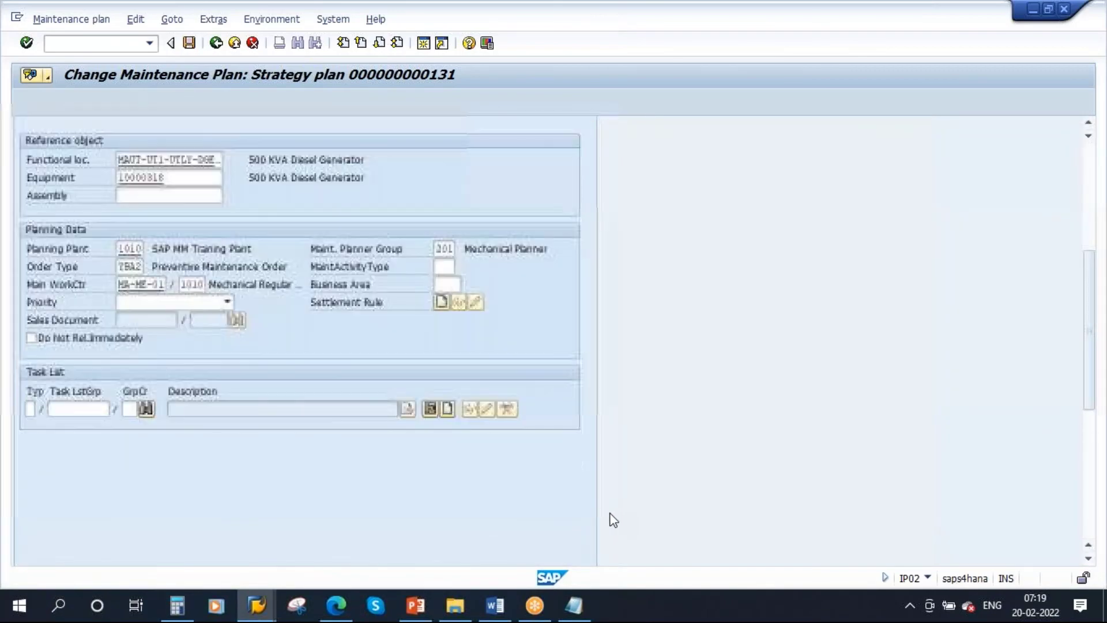
pyautogui.click(147, 409)
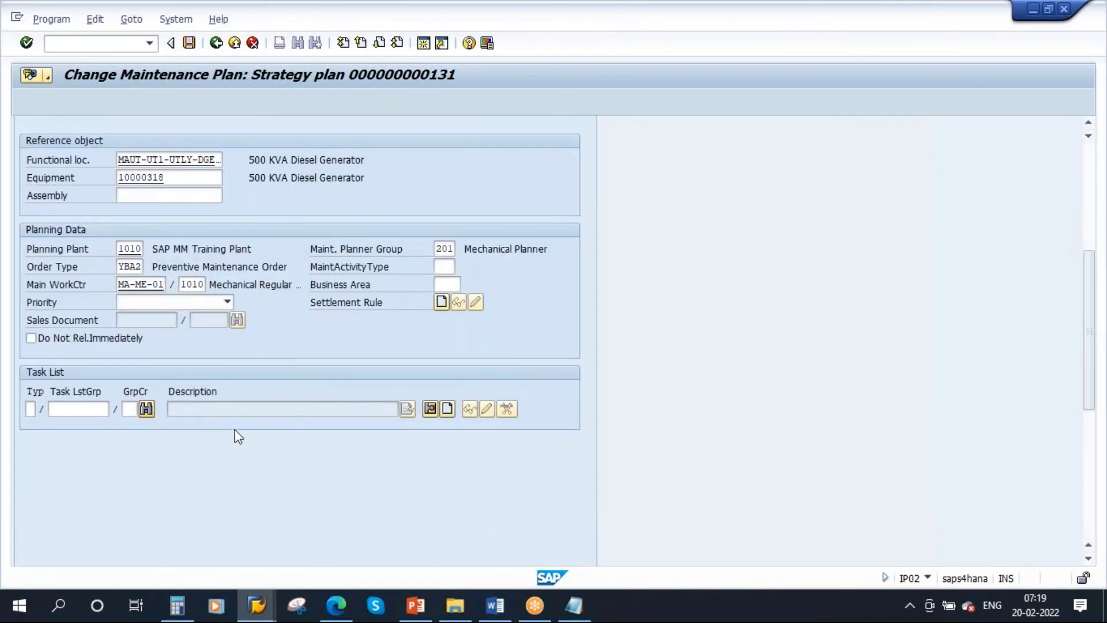
pyautogui.click(349, 149)
pyautogui.click(31, 149)
pyautogui.click(28, 101)
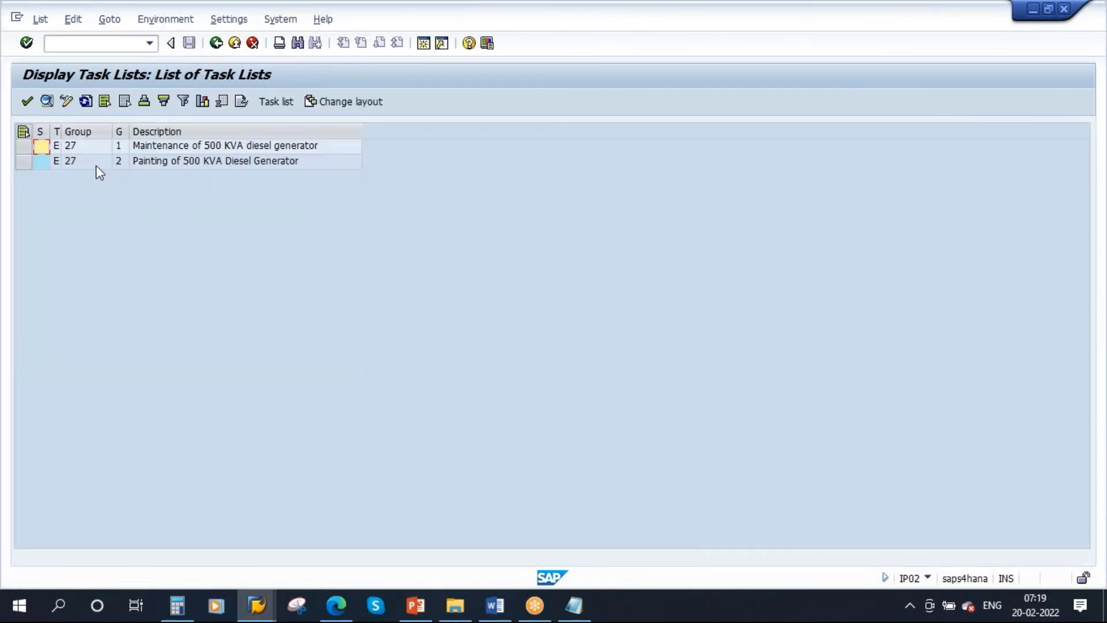
pyautogui.doubleClick(160, 165)
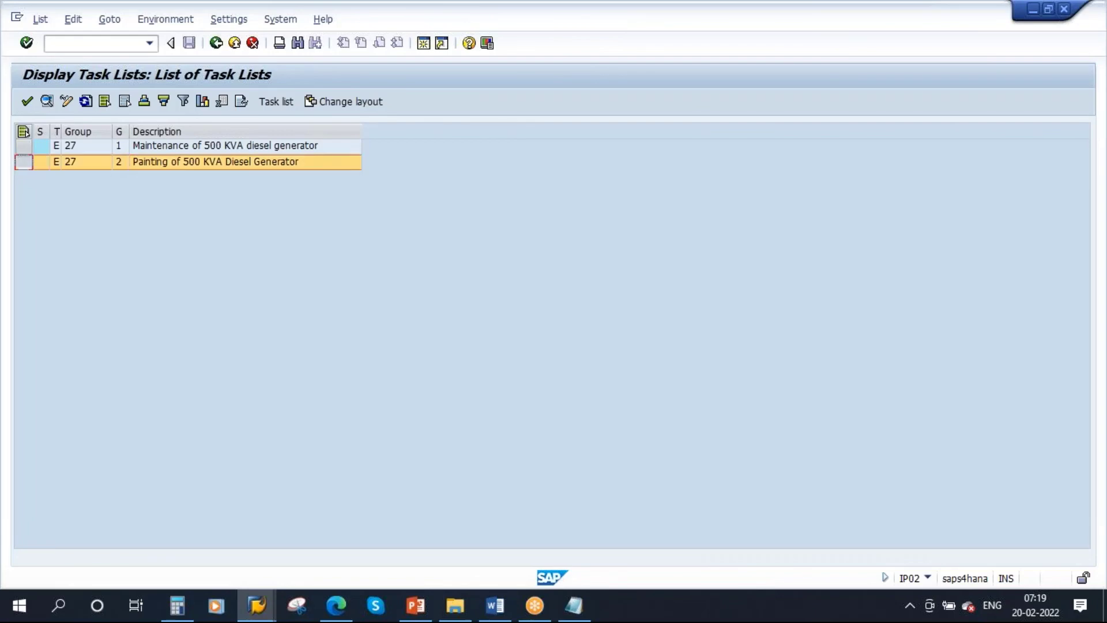
pyautogui.click(28, 101)
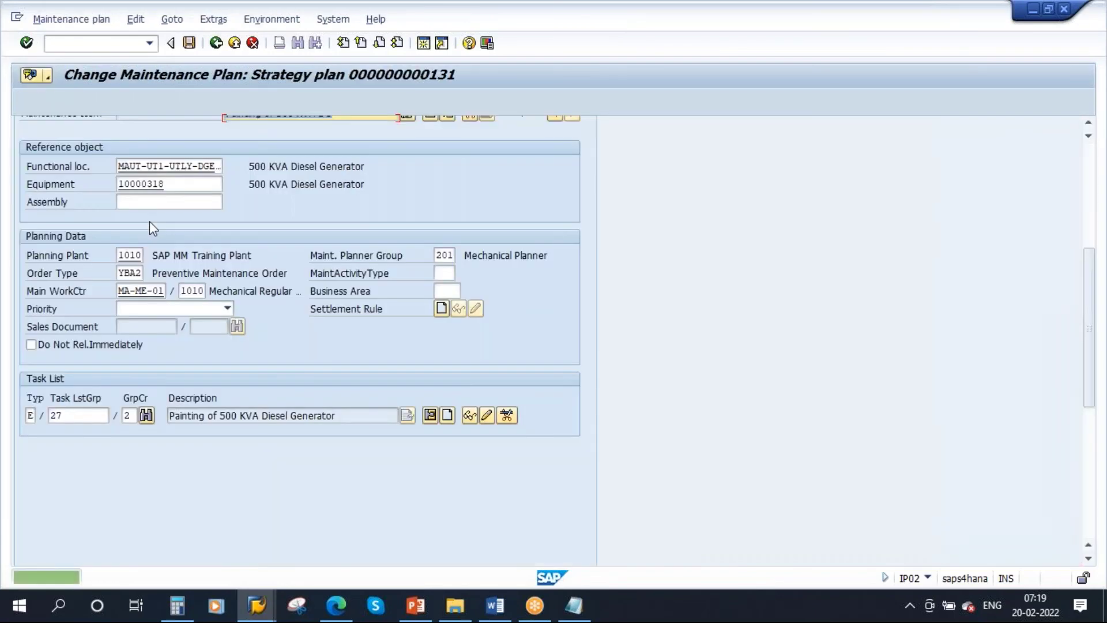
# Check the plan's additional data and save maintenance plan 131 with its new painting item
pyautogui.moveTo(1086, 381); pyautogui.dragTo(1067, 232)
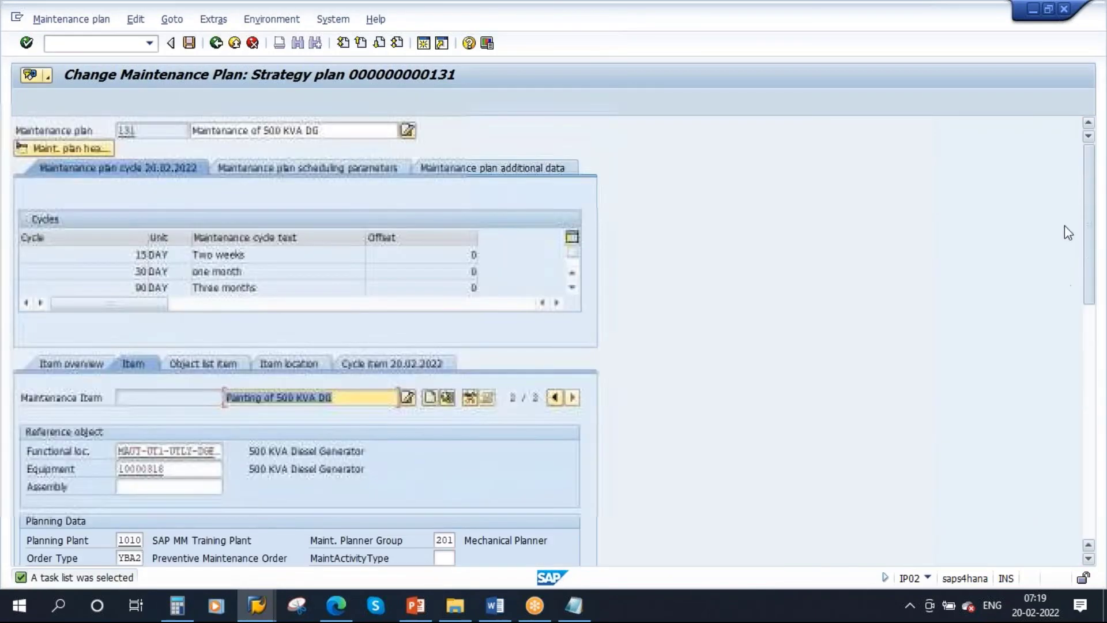
pyautogui.click(347, 168)
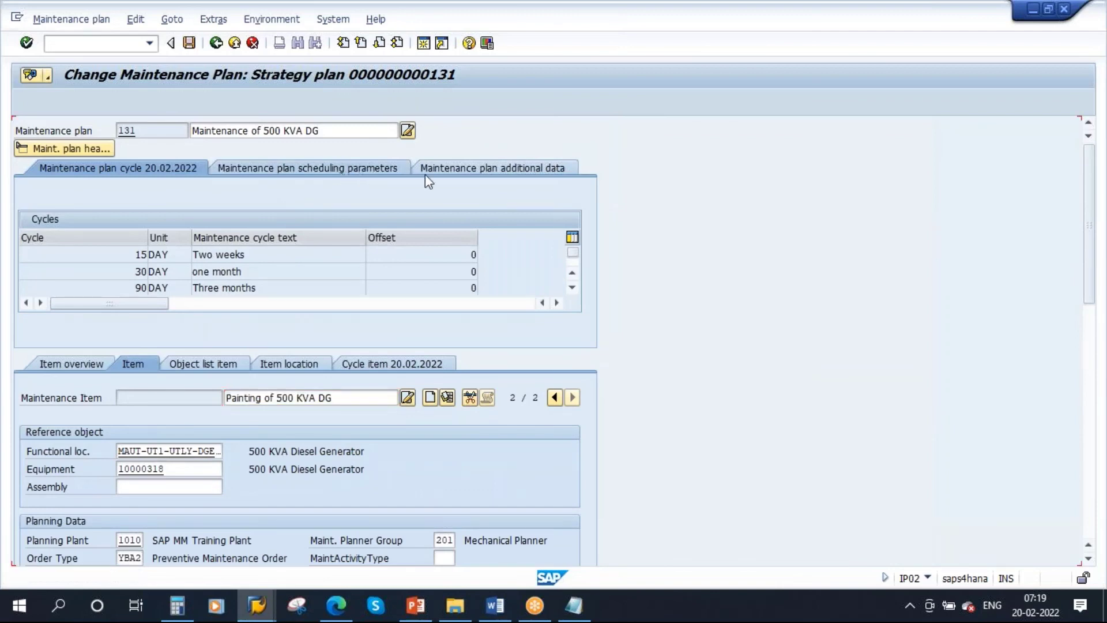
pyautogui.click(492, 168)
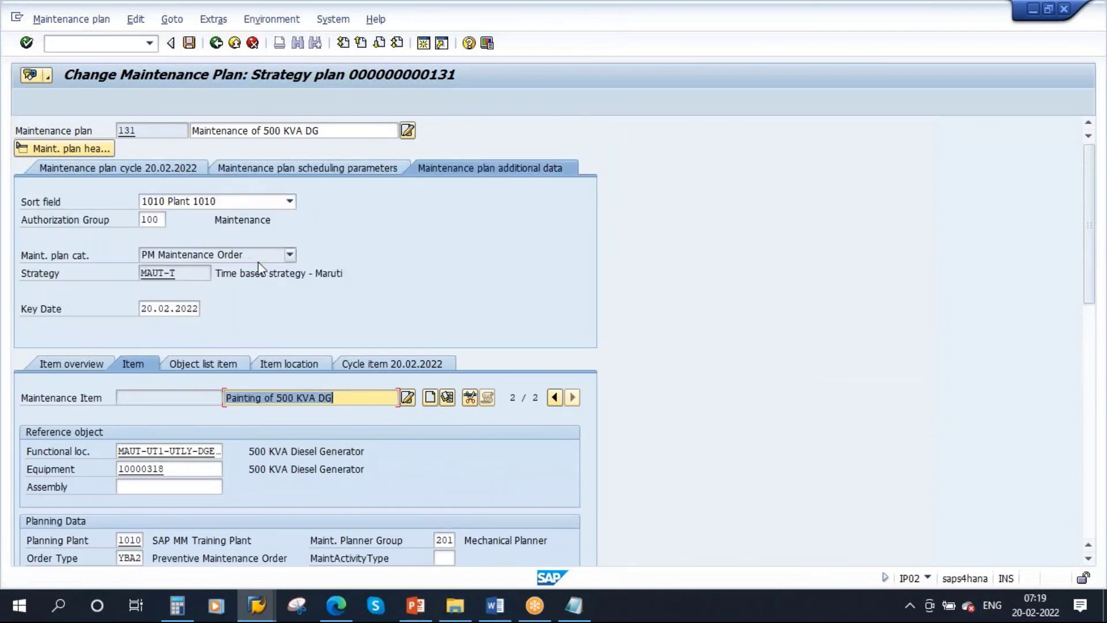
pyautogui.click(189, 43)
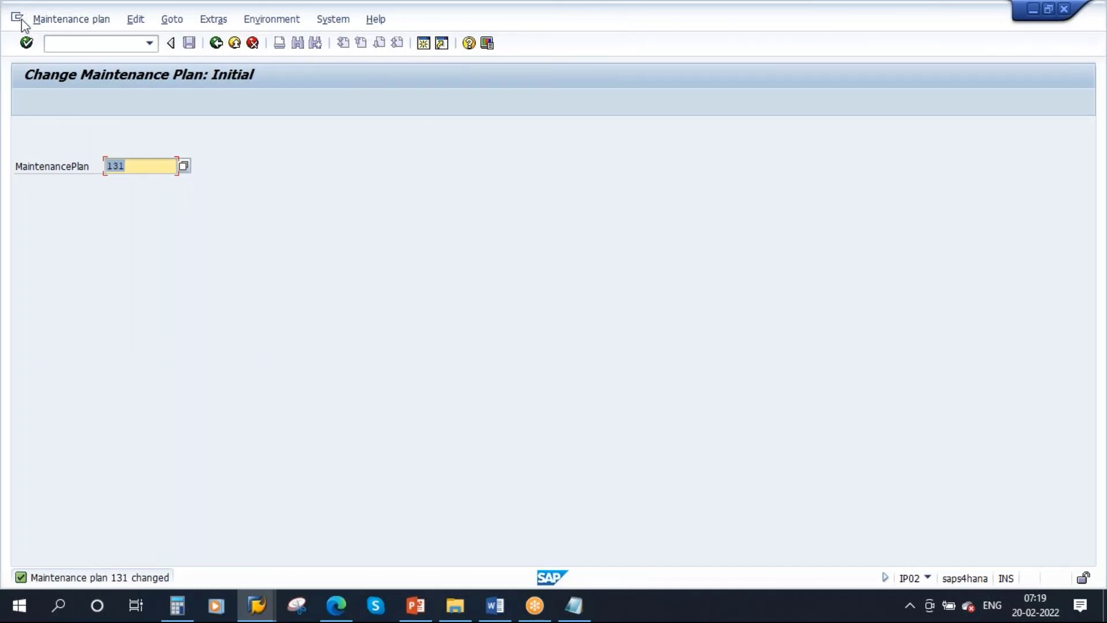
# Open maintenance plan 131 in display mode and check the maintenance and painting entries in its item overview
pyautogui.click(49, 21)
pyautogui.click(62, 93)
pyautogui.press('Return')
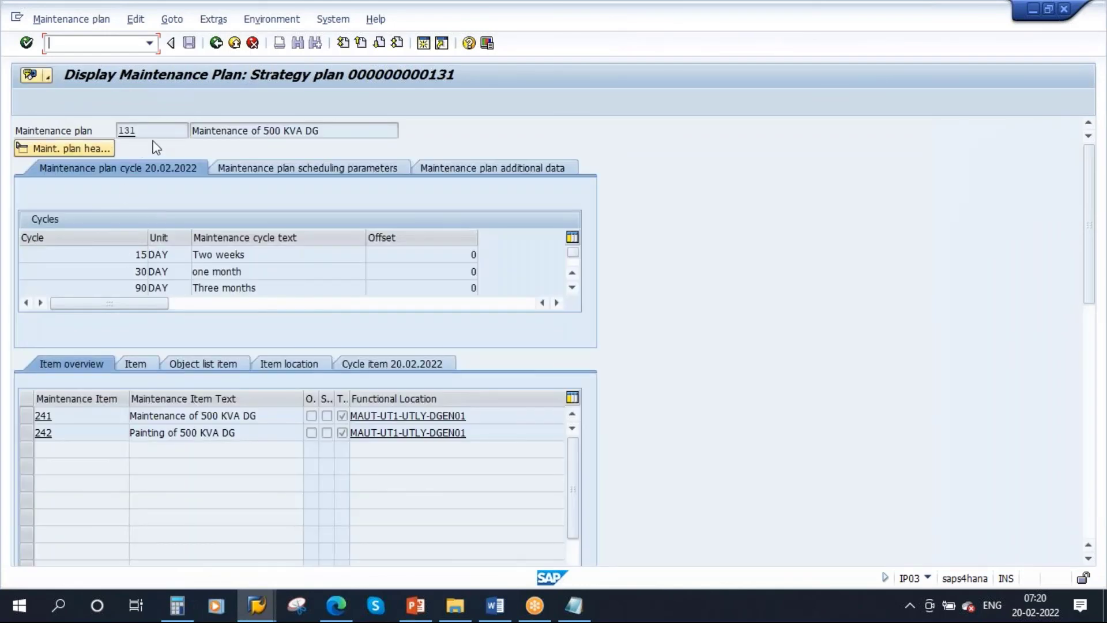
pyautogui.doubleClick(146, 131)
pyautogui.moveTo(260, 418); pyautogui.dragTo(83, 422)
pyautogui.moveTo(243, 435); pyautogui.dragTo(113, 441)
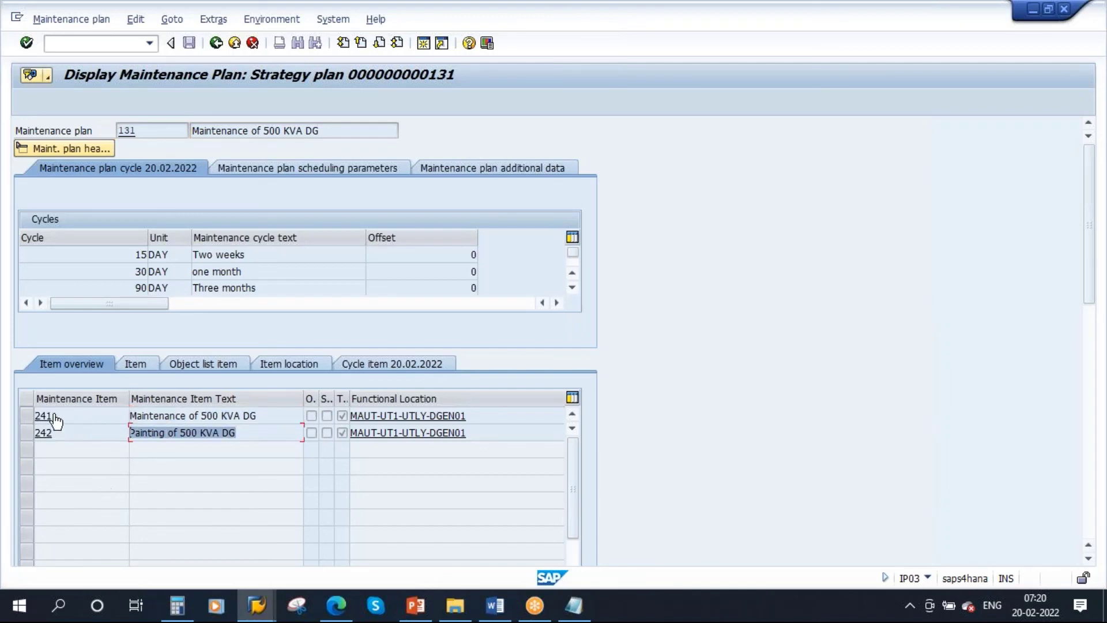
# View the item details of "Maintenance of 500 KVA DG" and of "Painting of 500 KVA DG"
pyautogui.click(30, 415)
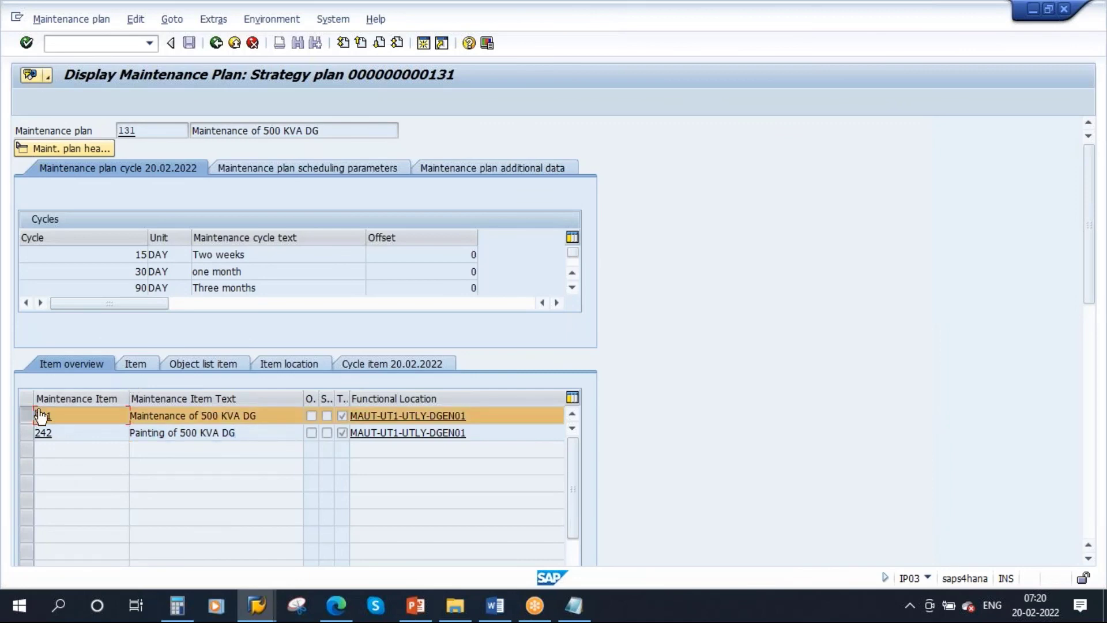
pyautogui.click(136, 364)
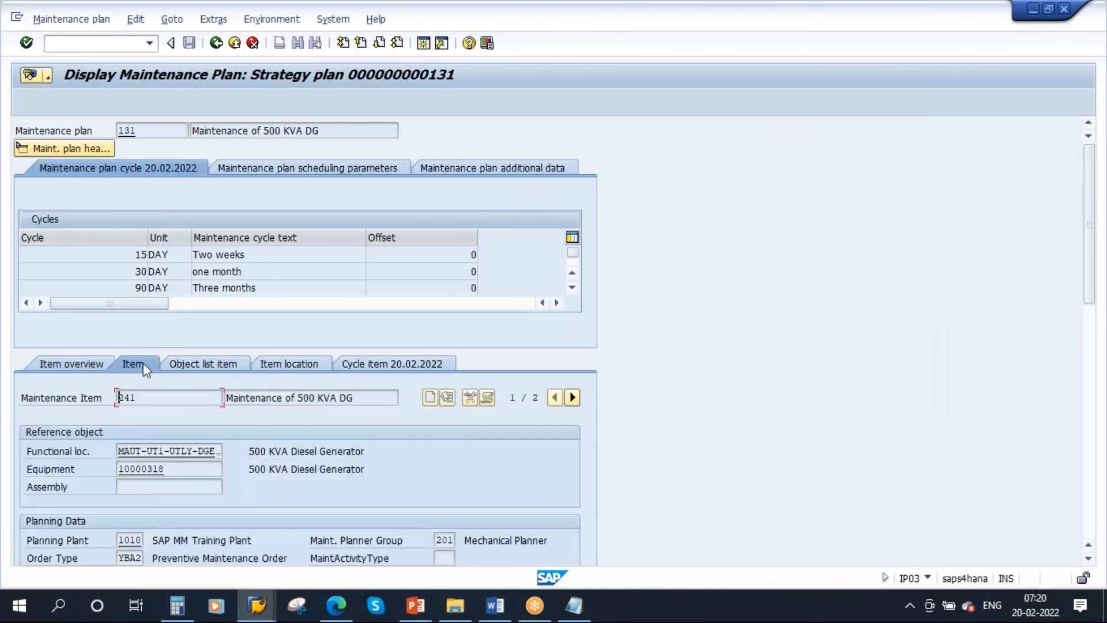
pyautogui.click(572, 398)
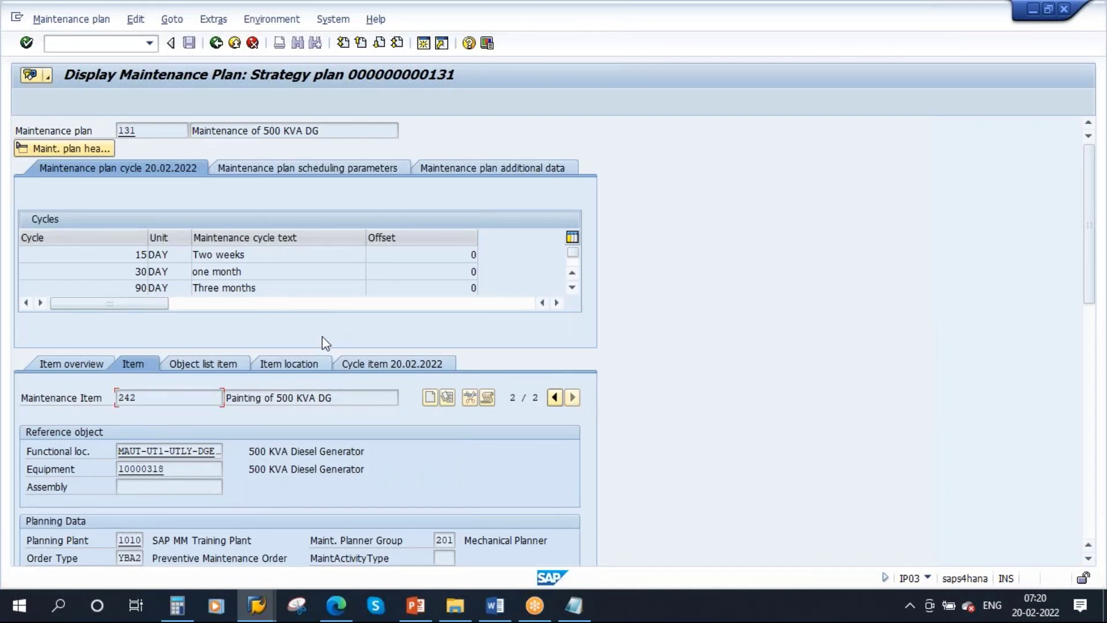
# Switch to the PowerPoint presentation and show slide 10, "Maintenance Plan Structure"
pyautogui.click(415, 606)
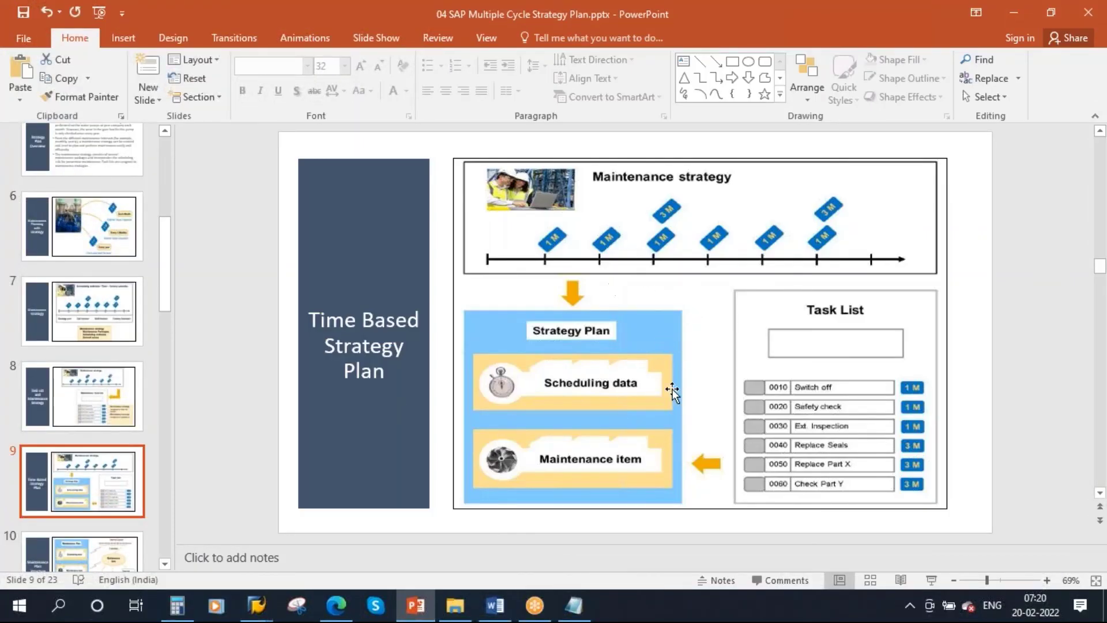
pyautogui.scroll(-2, 96, 478)
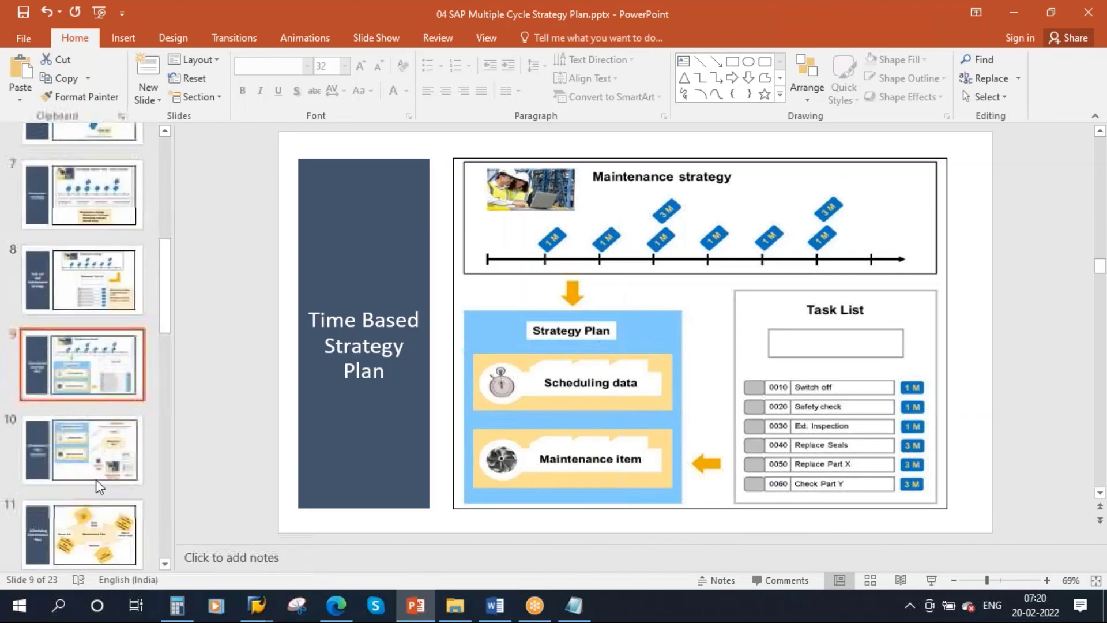
pyautogui.click(99, 454)
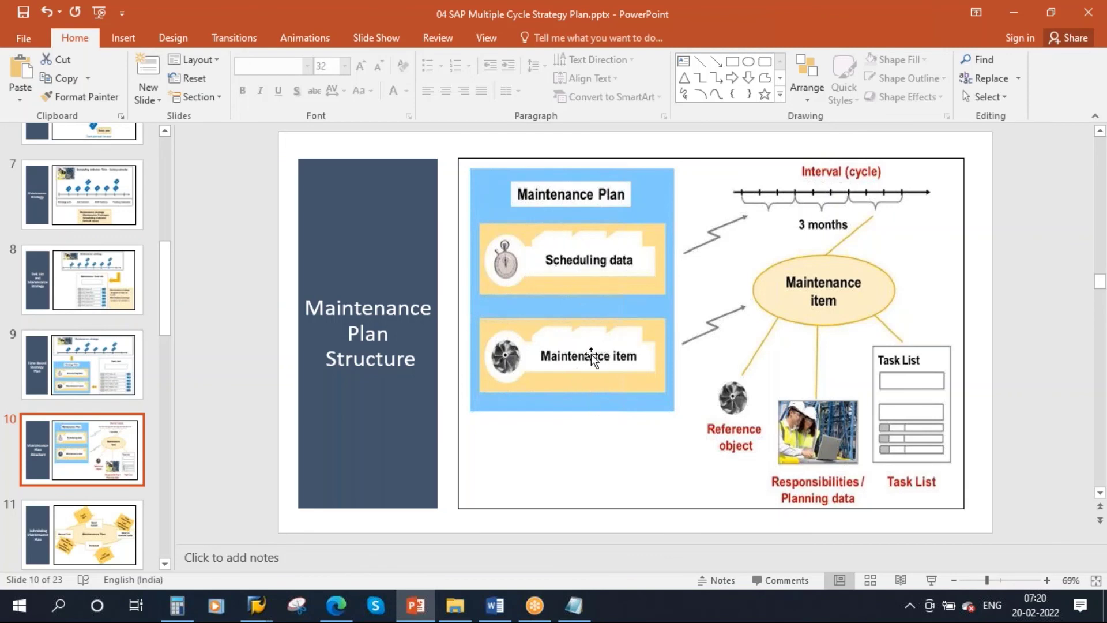
# Return to SAP and compare the painting item's reference object and planning data with the Maintenance Plan Structure slide
pyautogui.hotkey('alt', 'Tab')
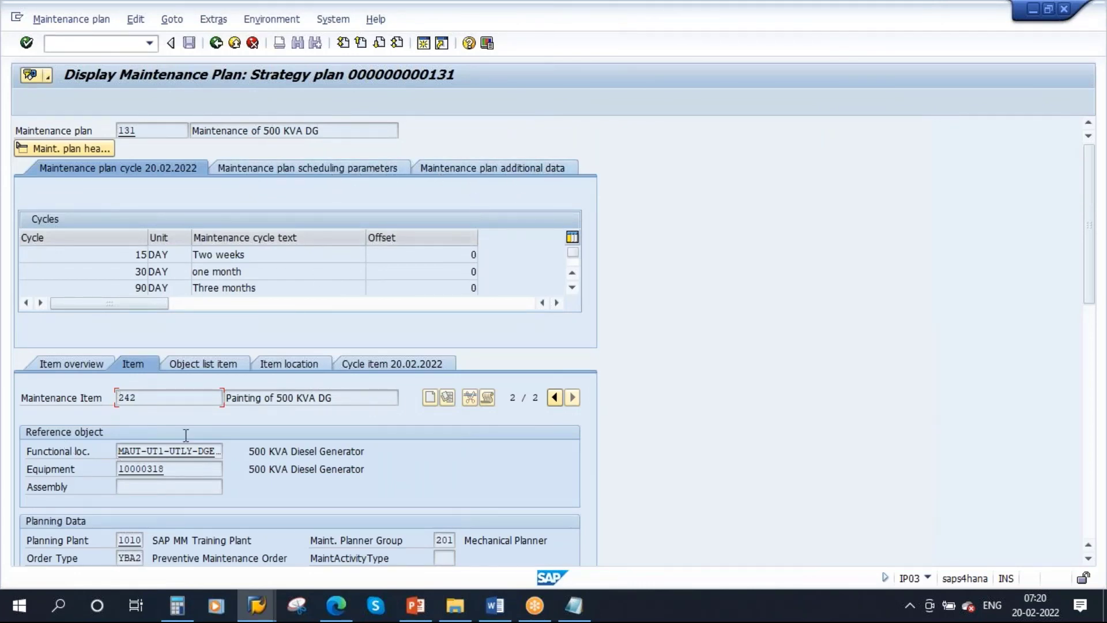
pyautogui.moveTo(1089, 257); pyautogui.dragTo(1092, 326)
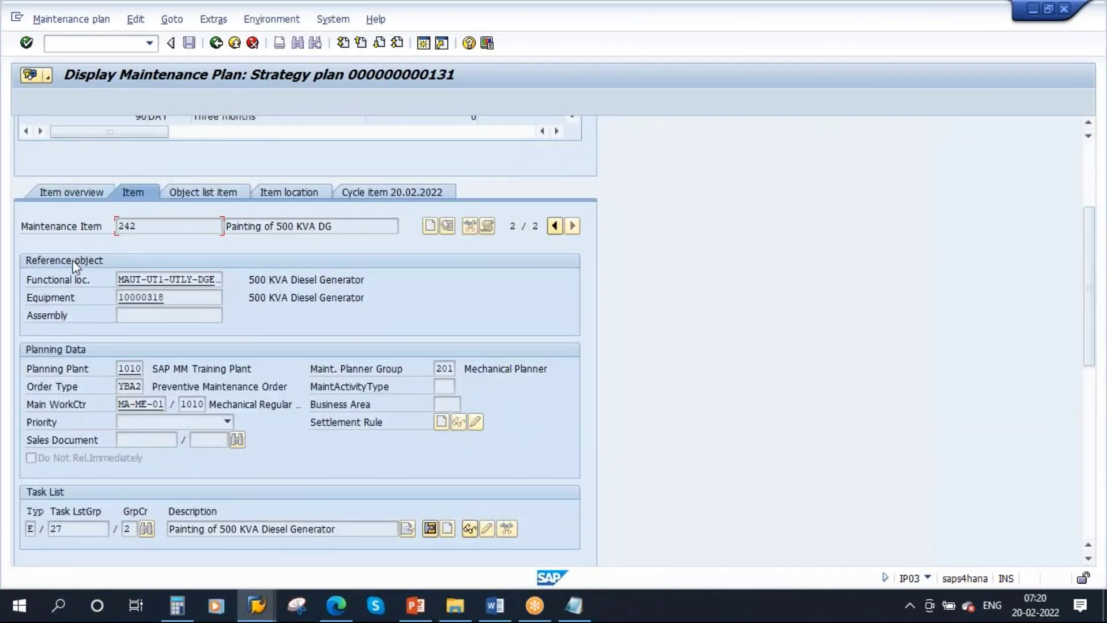
pyautogui.hotkey('alt', 'Tab')
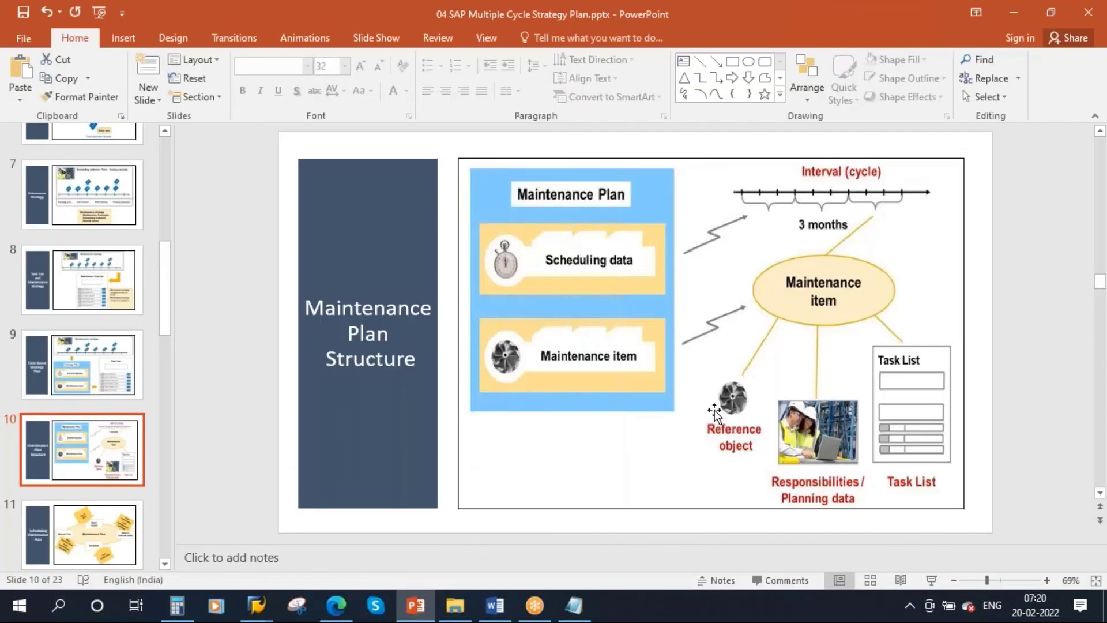
pyautogui.hotkey('alt', 'Tab')
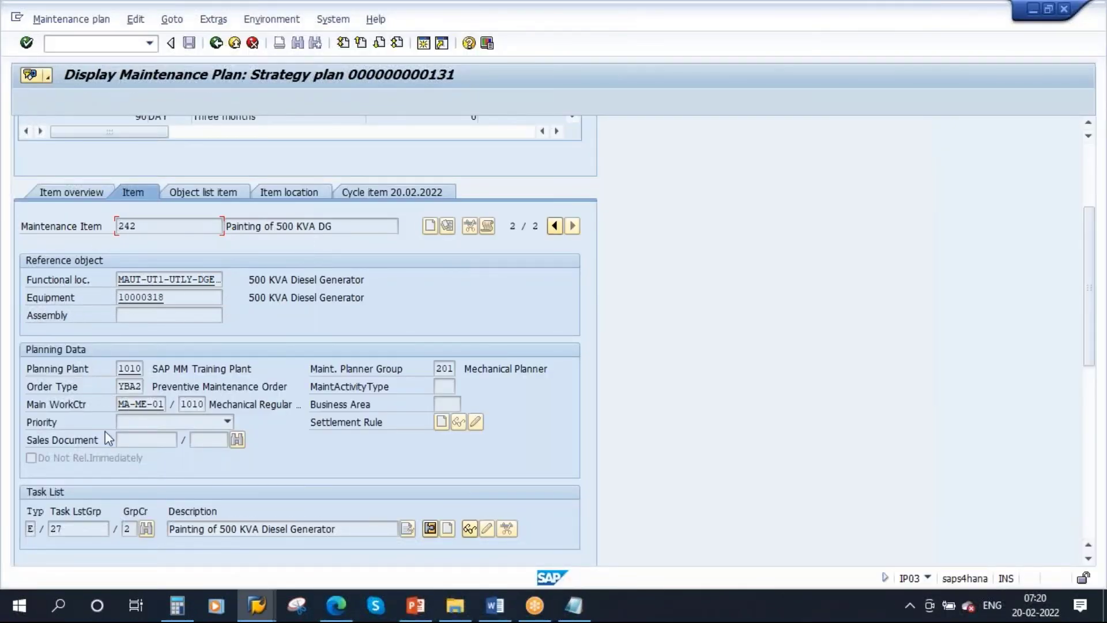
pyautogui.doubleClick(127, 367)
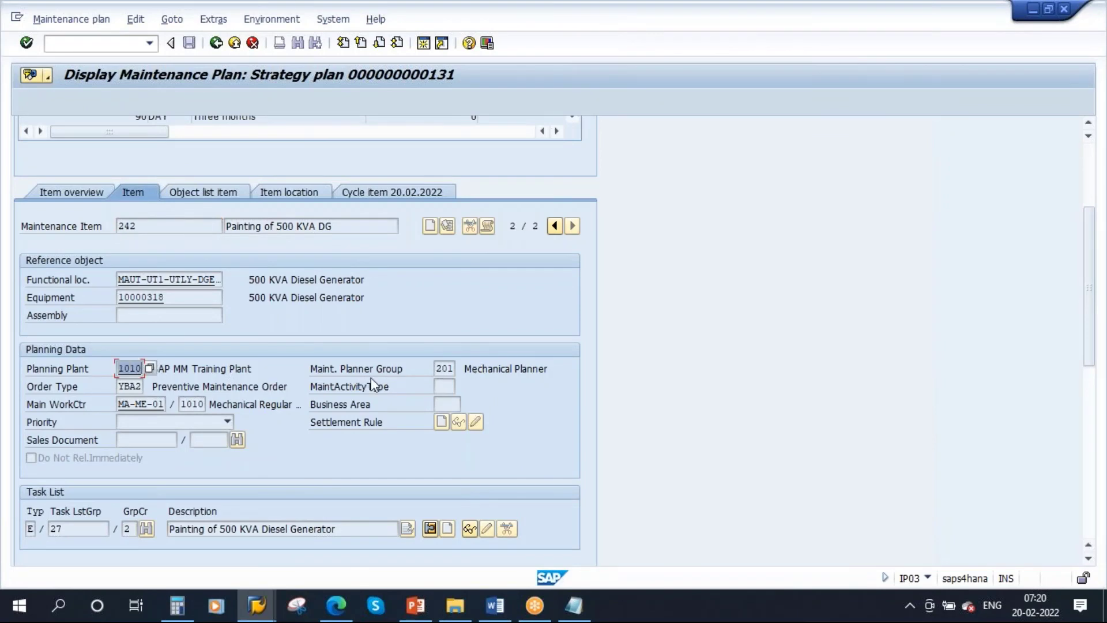